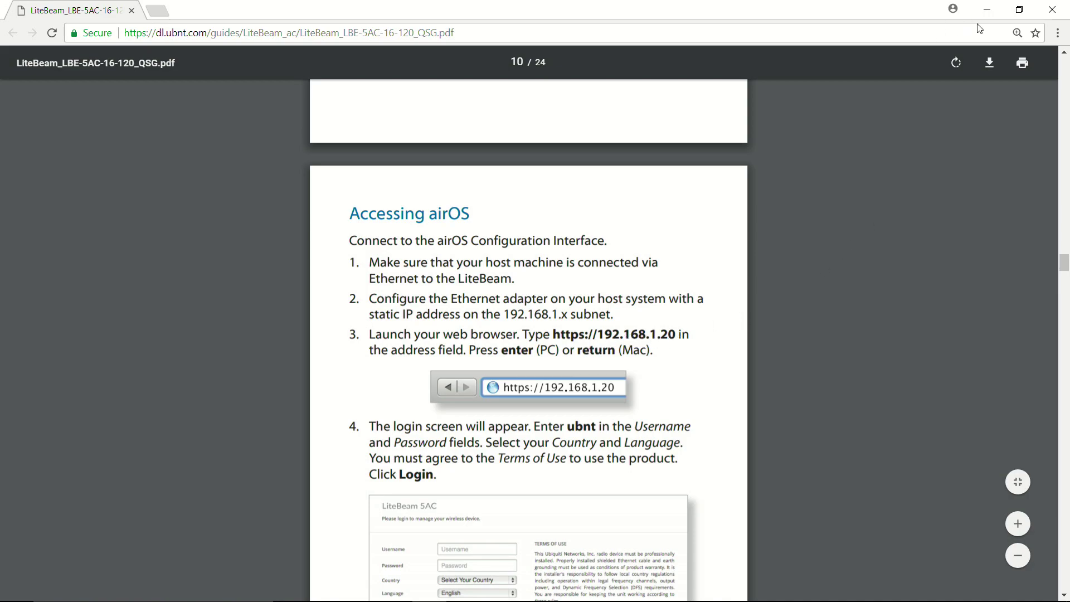
Go from the network tray icon through adapter options to the Ethernet0 Properties dialog
left_click(987, 10)
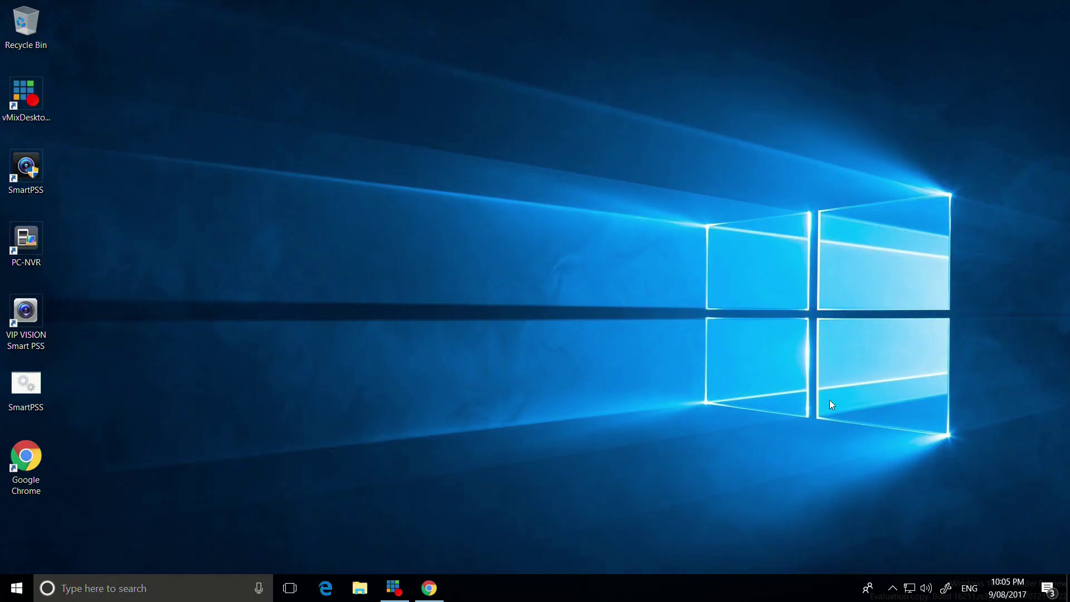
right_click(909, 597)
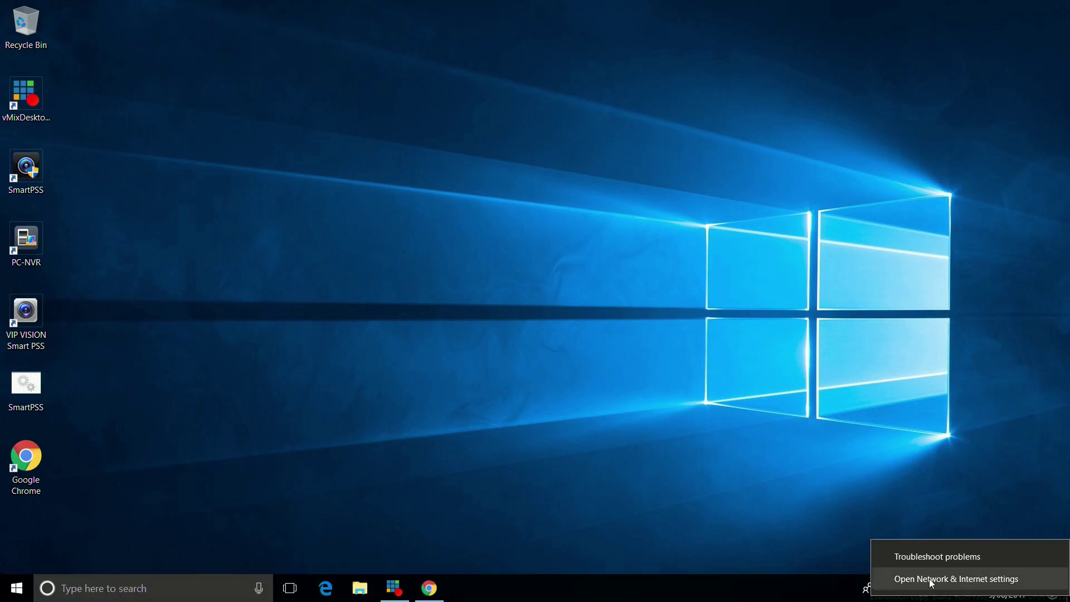
left_click(931, 581)
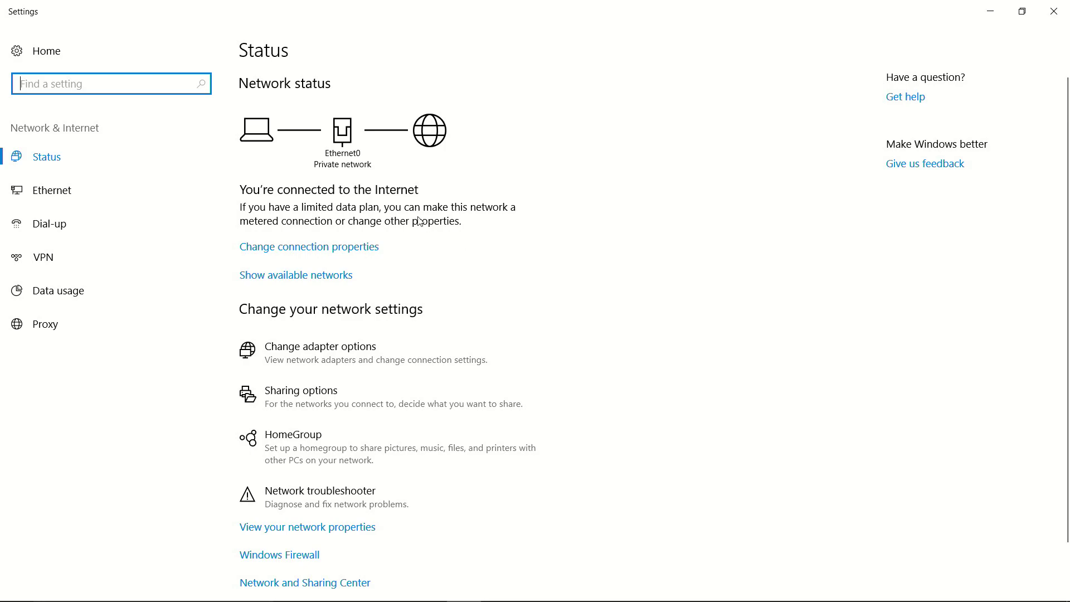
left_click(283, 360)
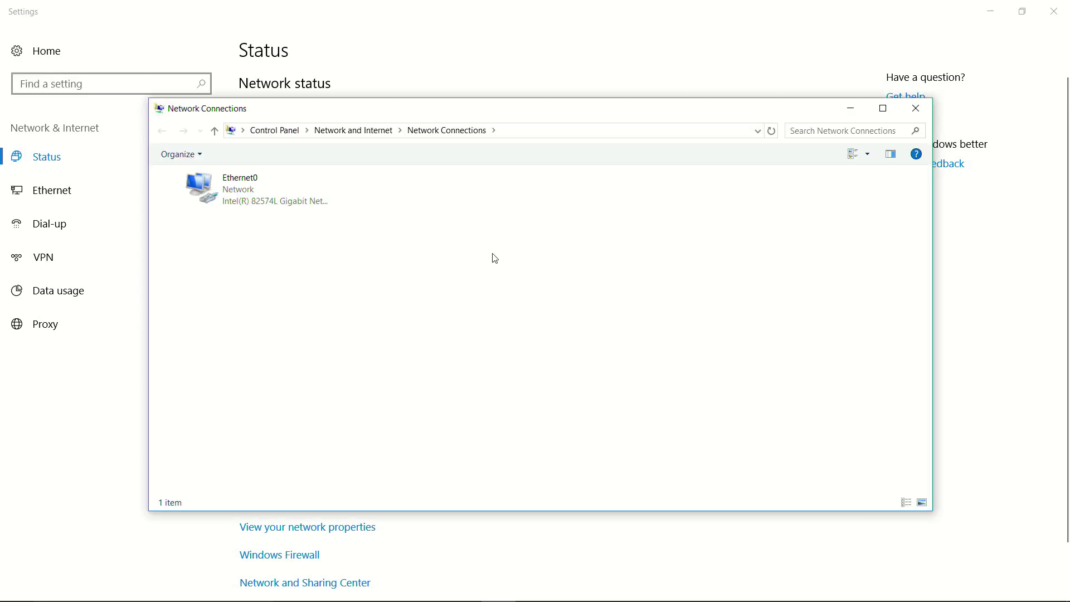
double_click(272, 209)
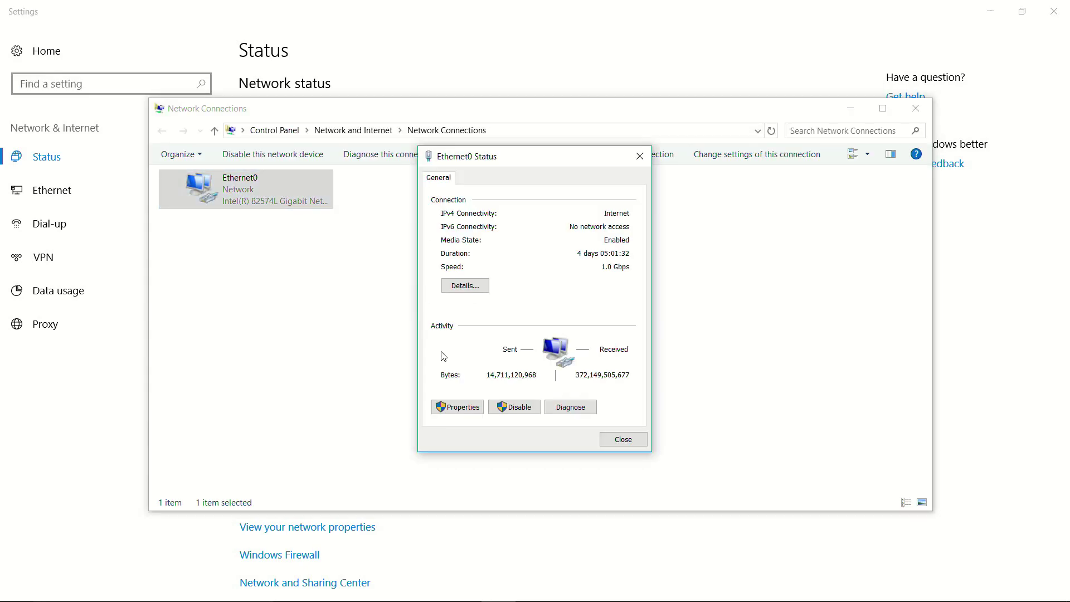
left_click(450, 406)
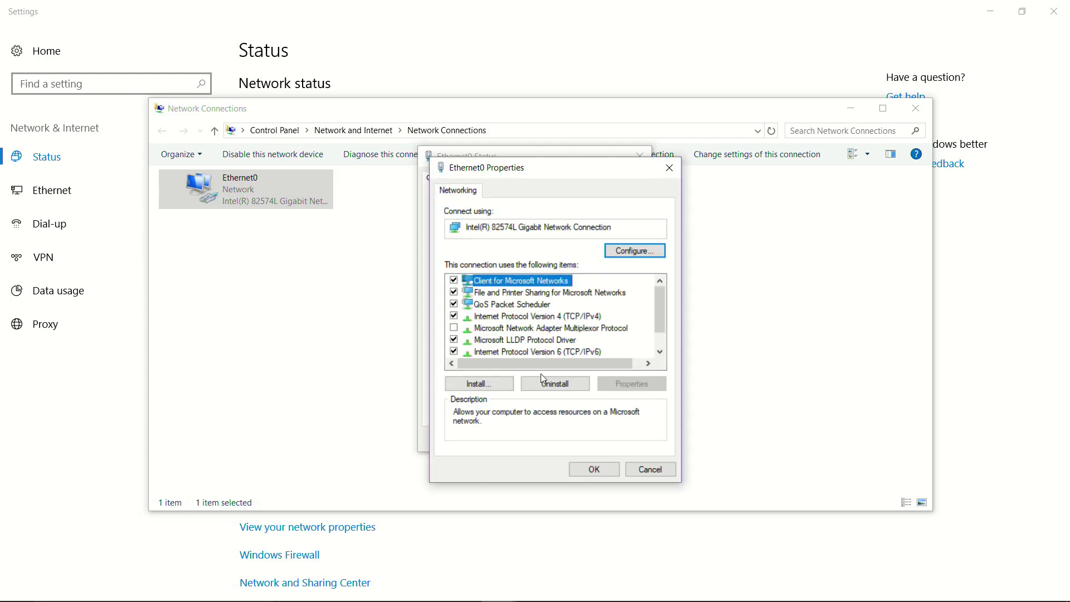
In Ethernet0's Advanced TCP/IP settings, add IP 192.168.1.100 with mask 255.255.255.0
double_click(578, 316)
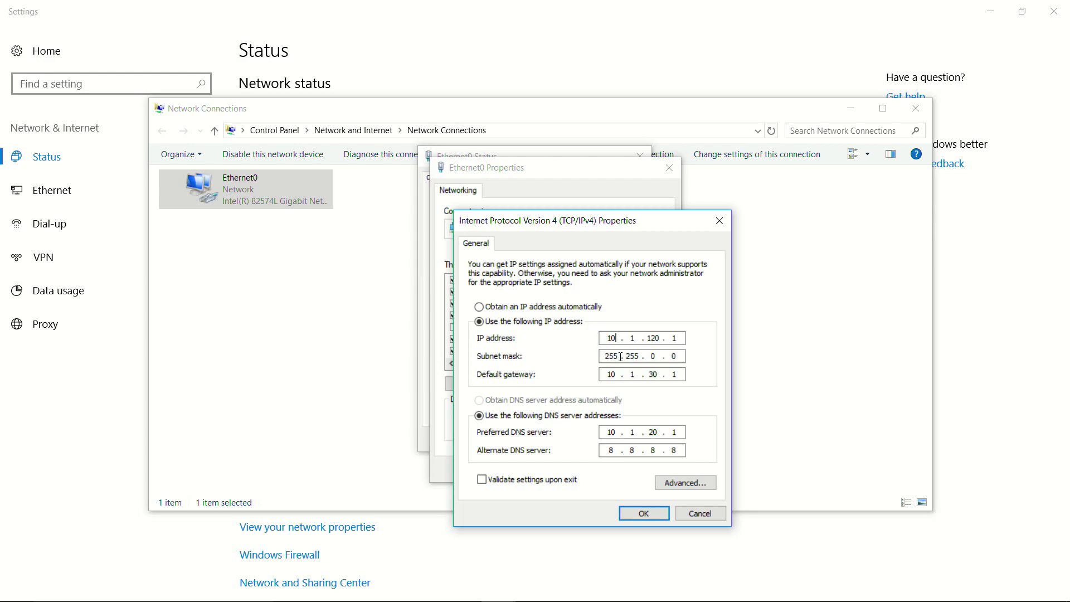
left_click(684, 483)
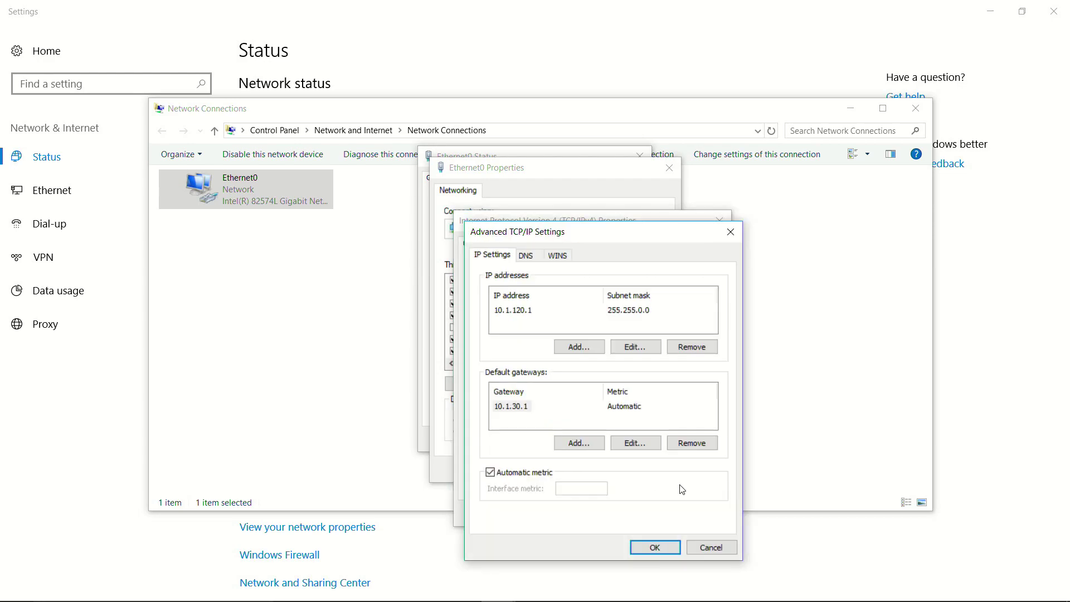
left_click(585, 347)
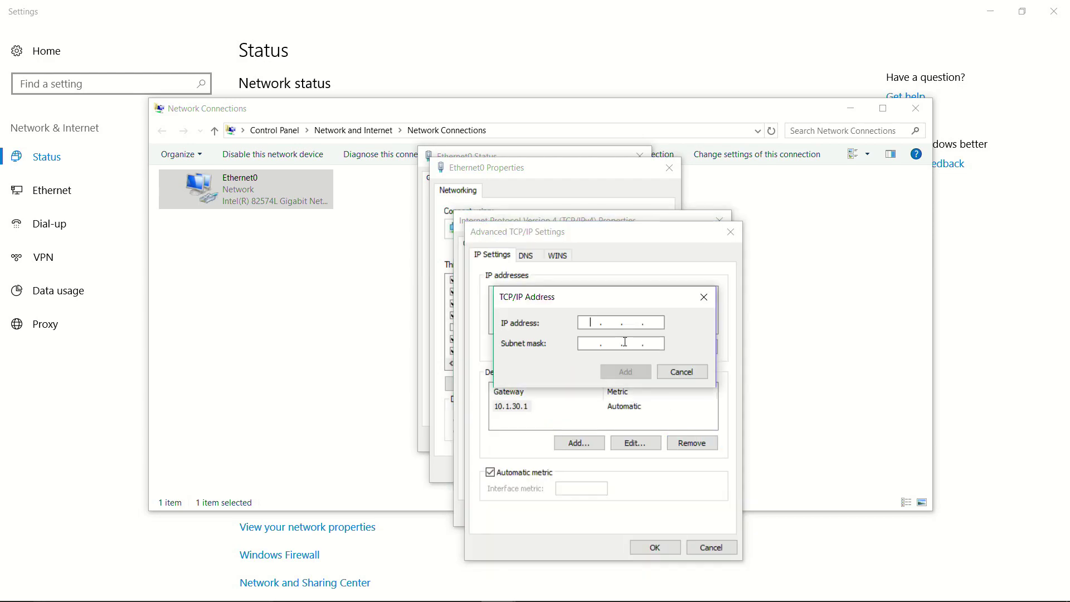
type("192 . ")
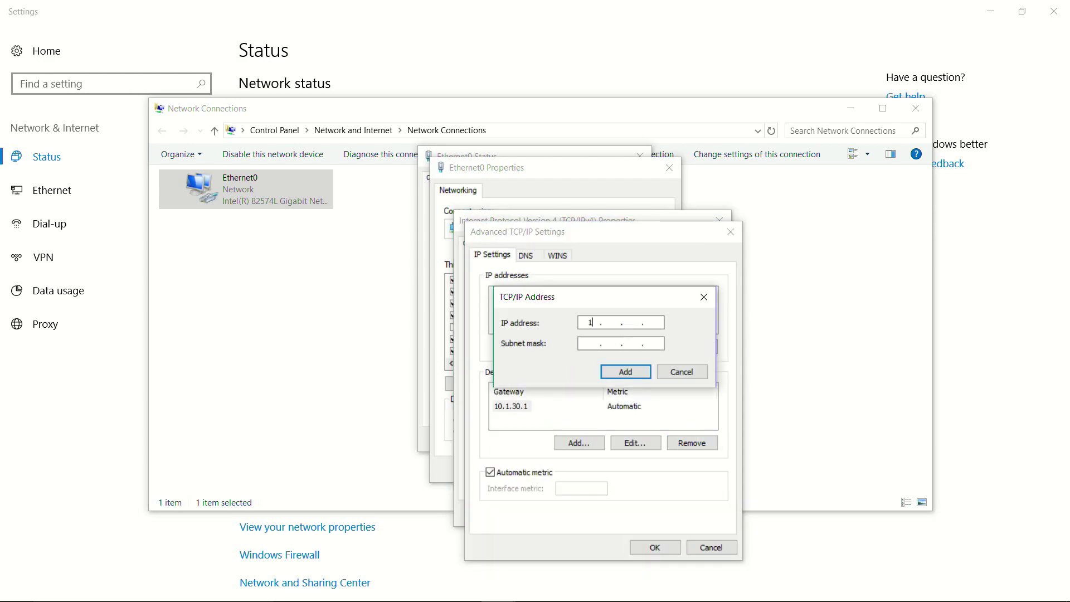
type("168 . 1 .")
type("100")
key("Tab")
left_click(631, 379)
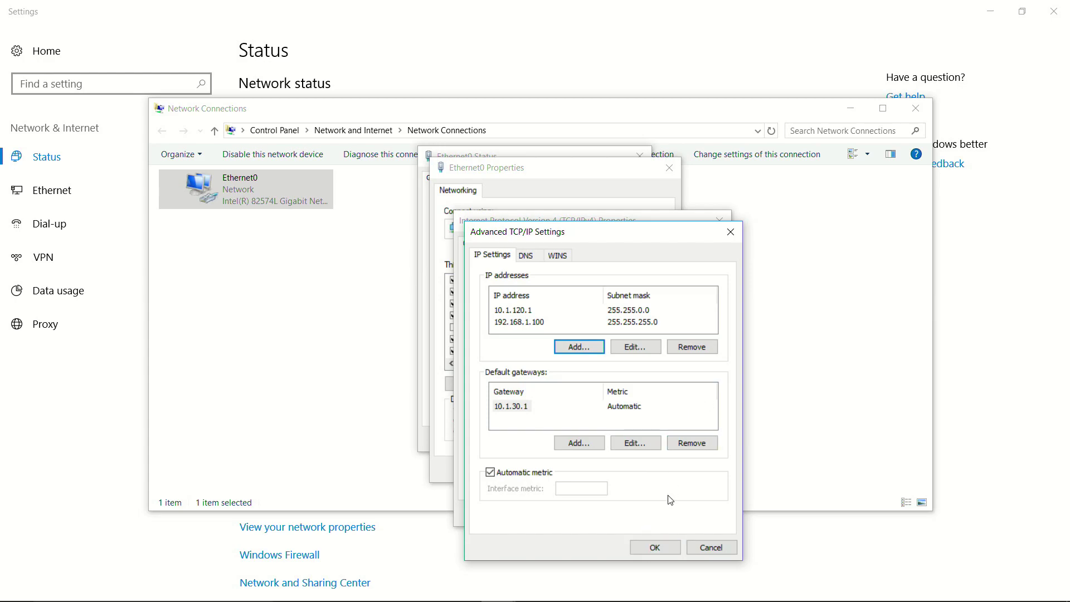
Save the IPv4 changes and confirm 192.168.1.100 appears in Ethernet0's connection details
left_click(650, 549)
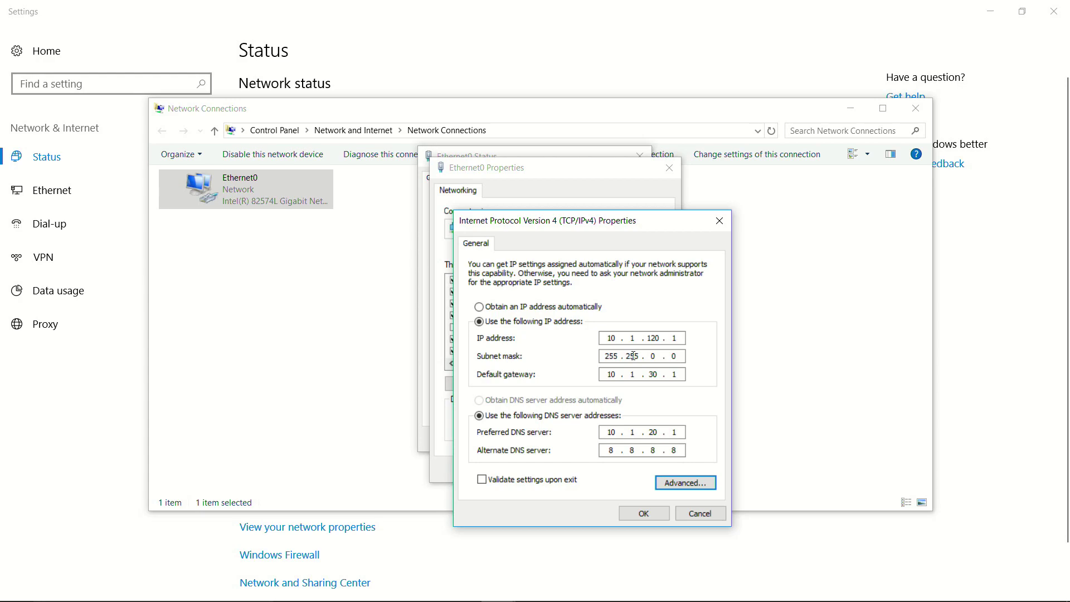
left_click(640, 513)
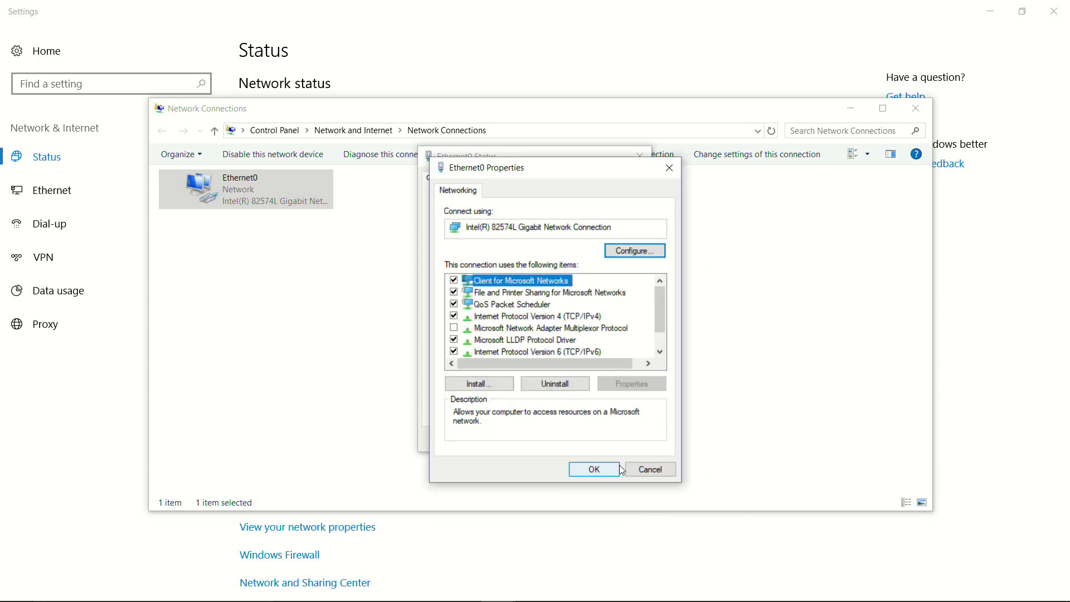
left_click(605, 474)
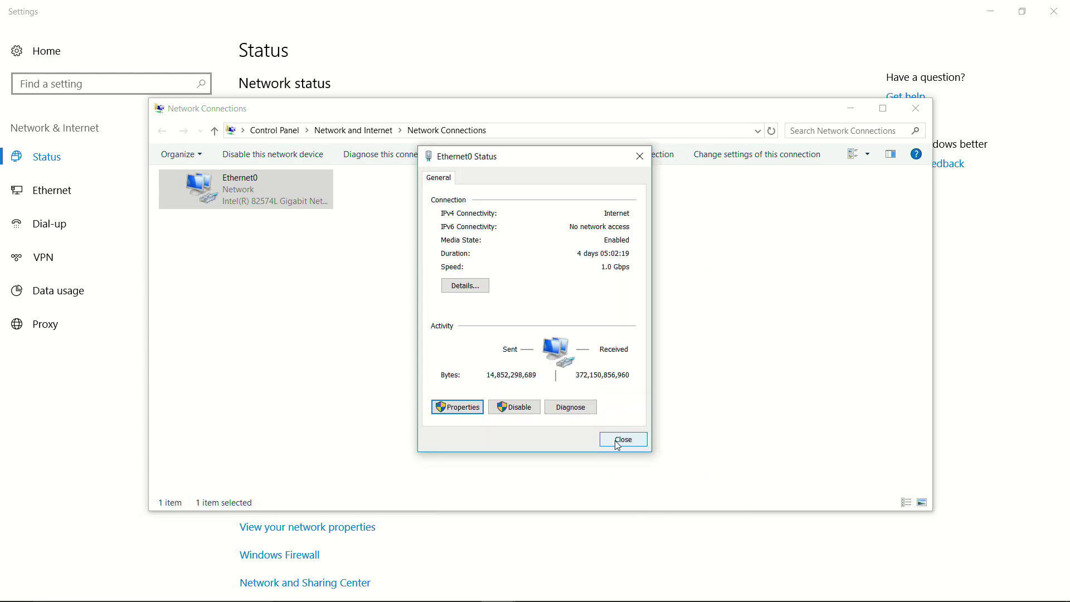
left_click(452, 285)
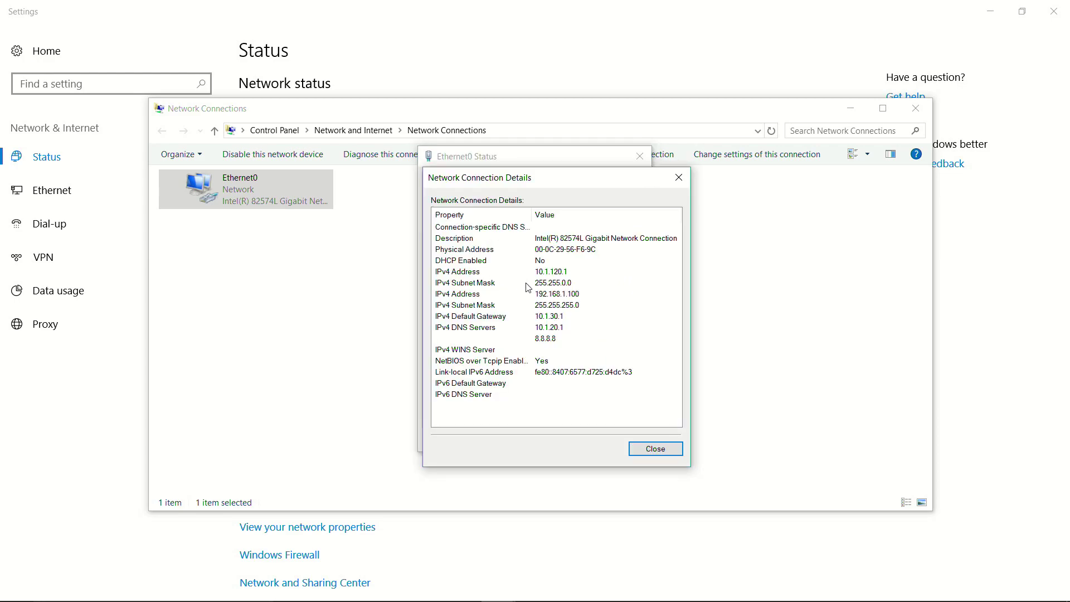
left_click(508, 295)
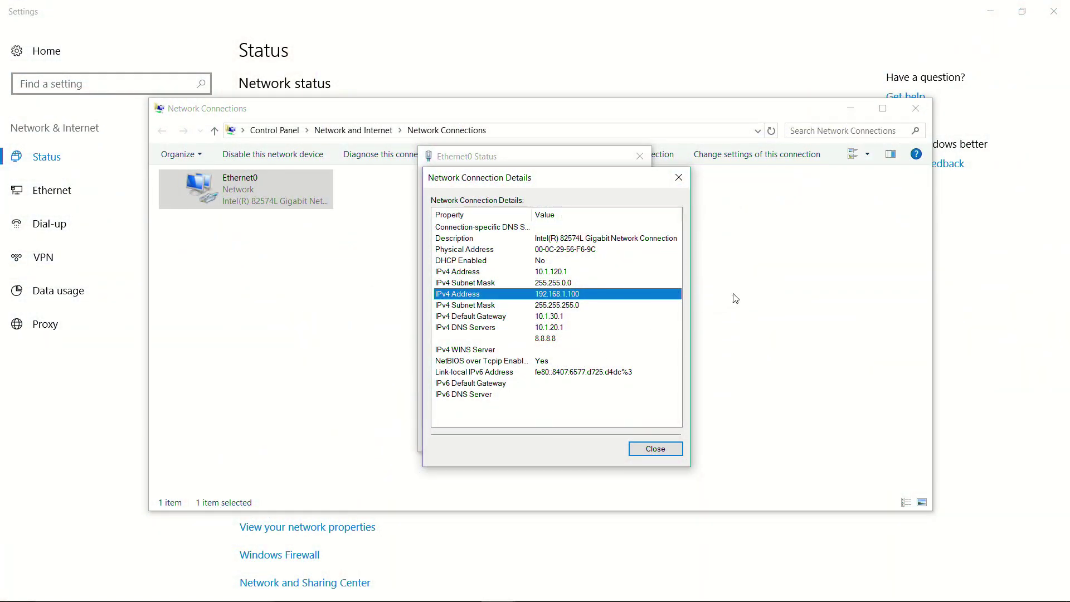
Close the Details, Status and Network Connections windows and minimize Settings
left_click(658, 453)
left_click(655, 450)
left_click(627, 439)
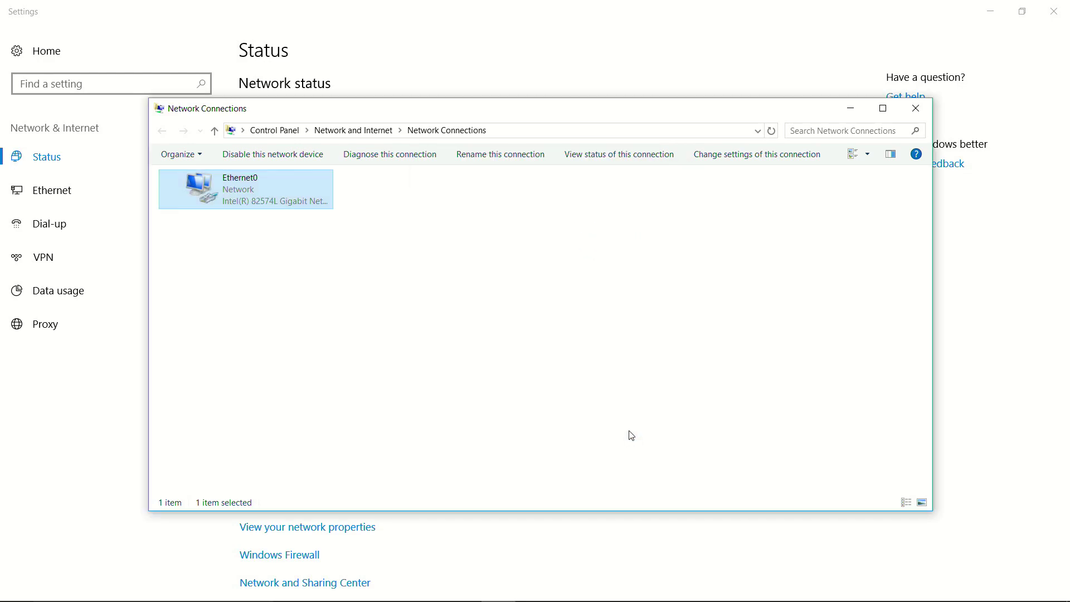
left_click(825, 170)
left_click(915, 108)
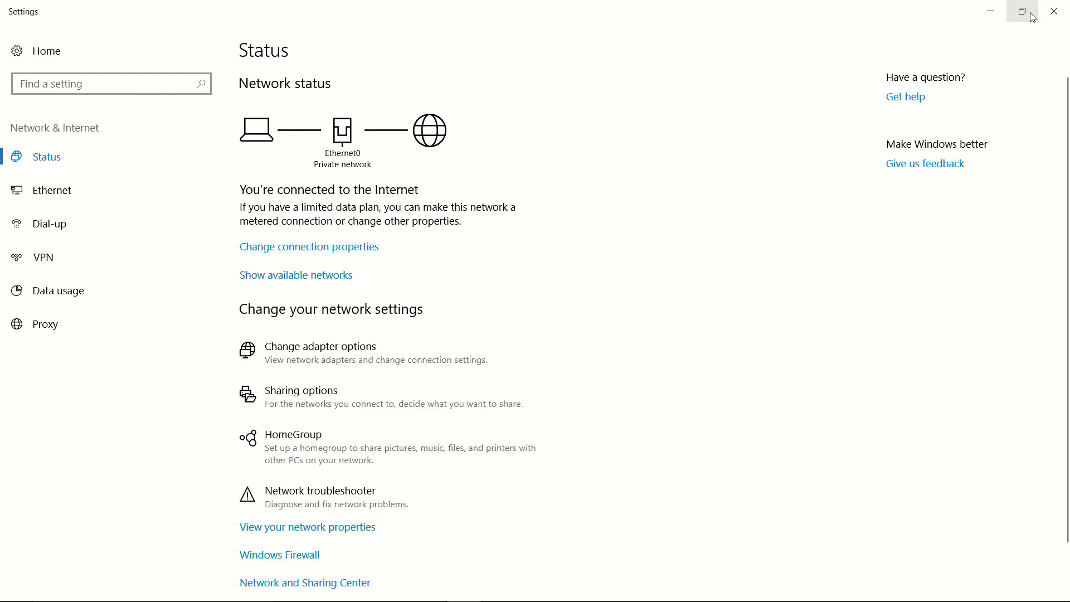
left_click(989, 12)
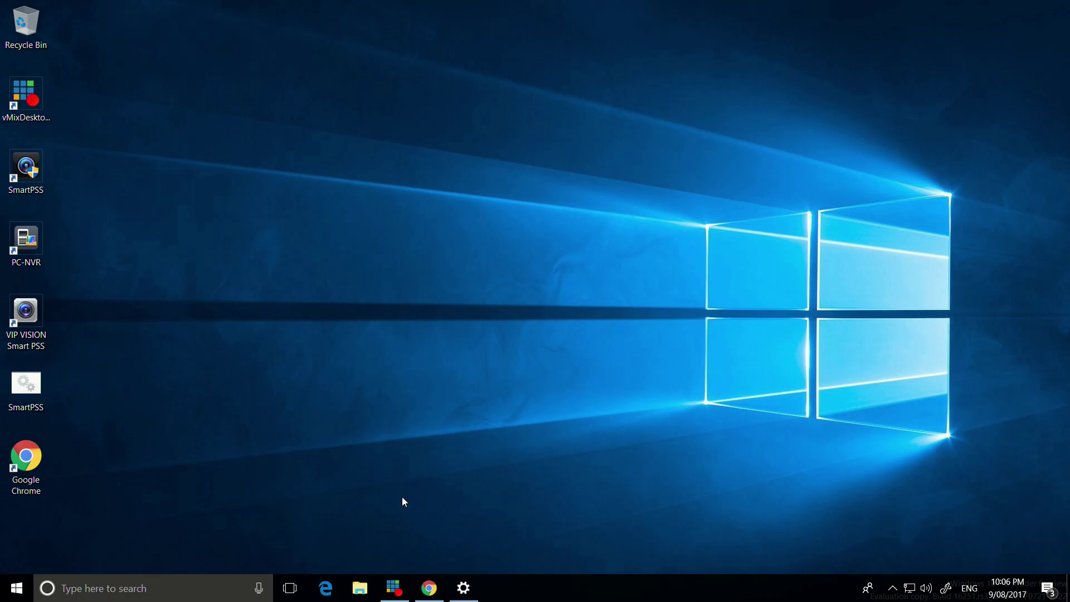
Restore Chrome and load the device address 192.168.1.20 in a new tab
left_click(426, 589)
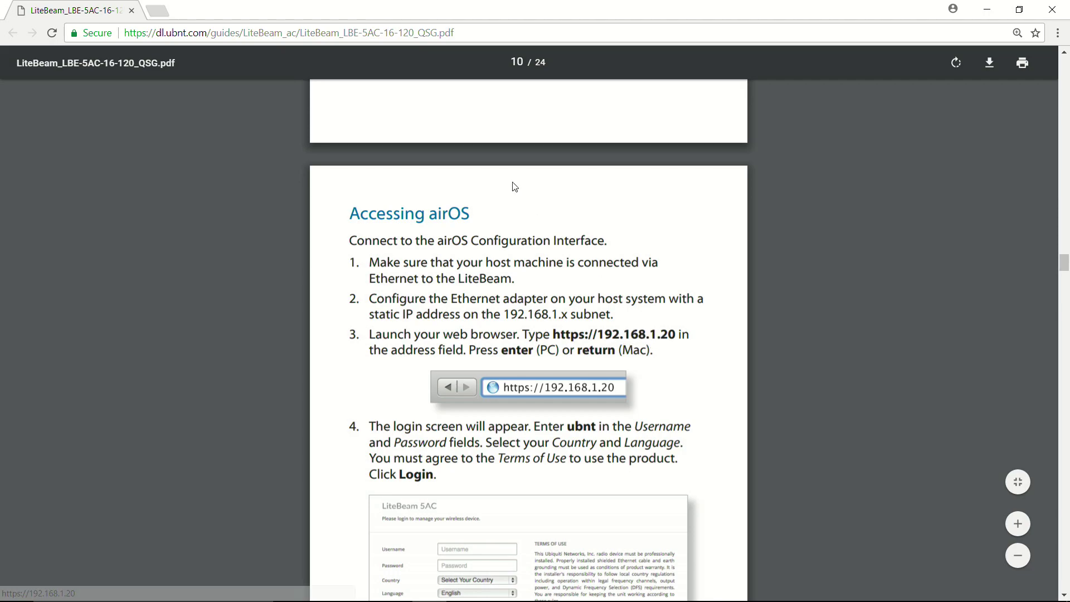
left_click(156, 9)
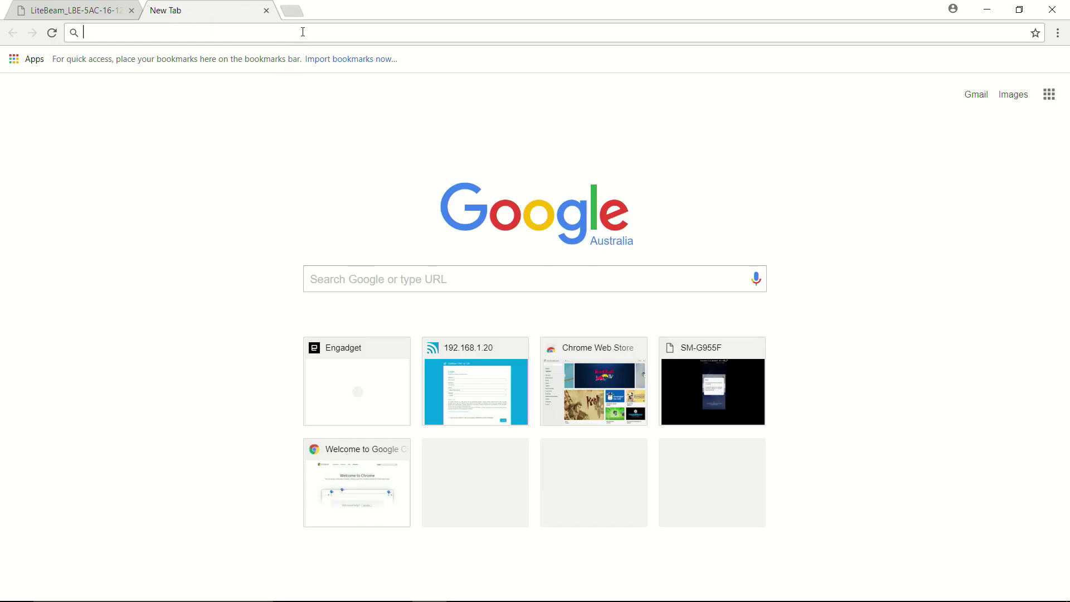
type("192.16")
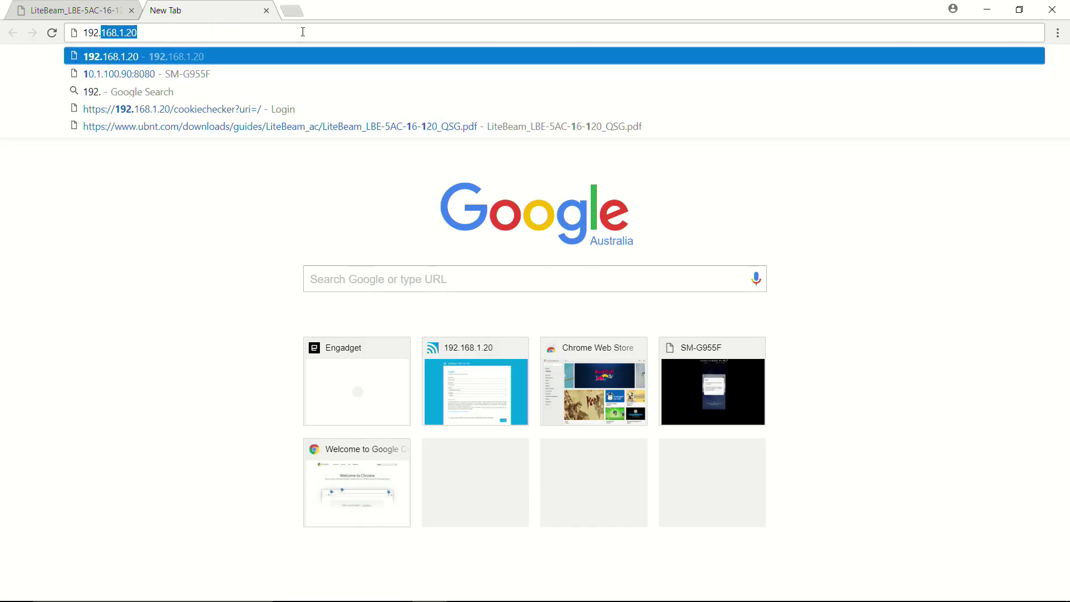
type("8.1.20")
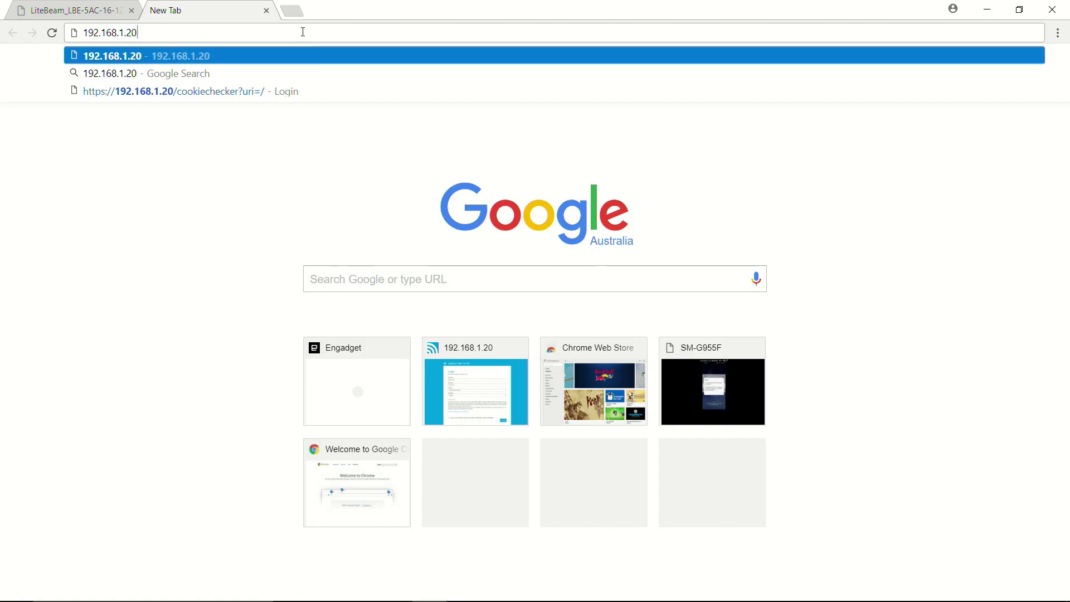
key("Return")
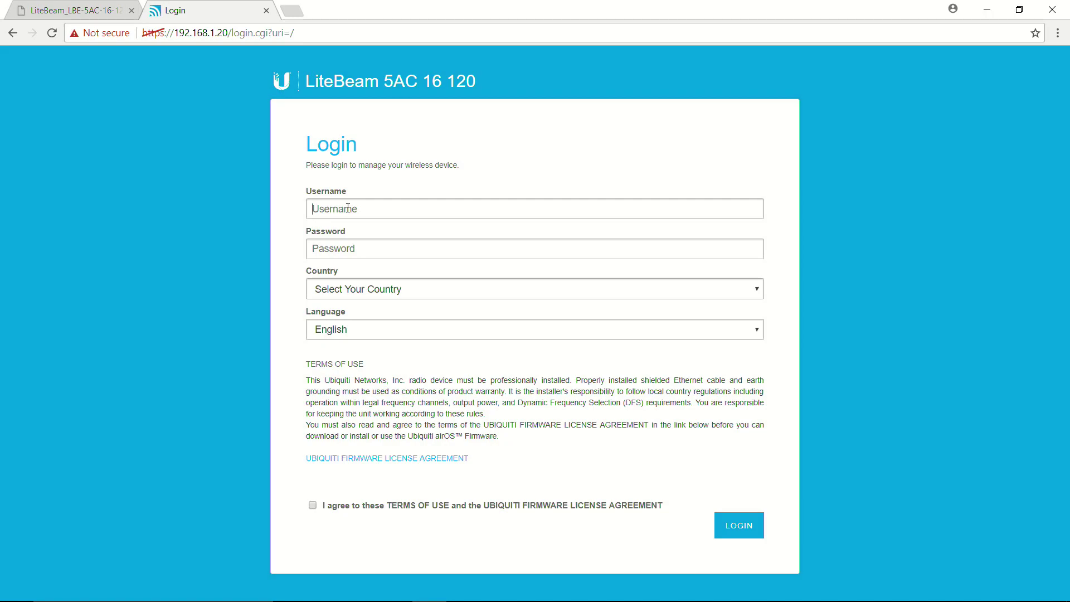
Log in with the default username and password, with Australia as the country
type("ubnt")
key("Tab")
type("ubnt")
left_click(379, 295)
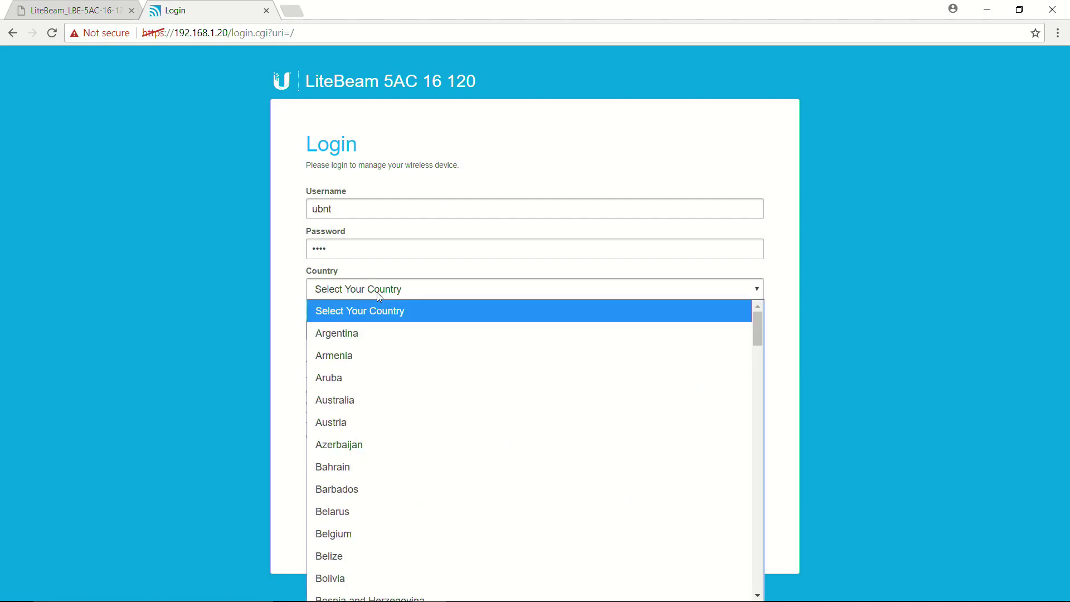
left_click(345, 399)
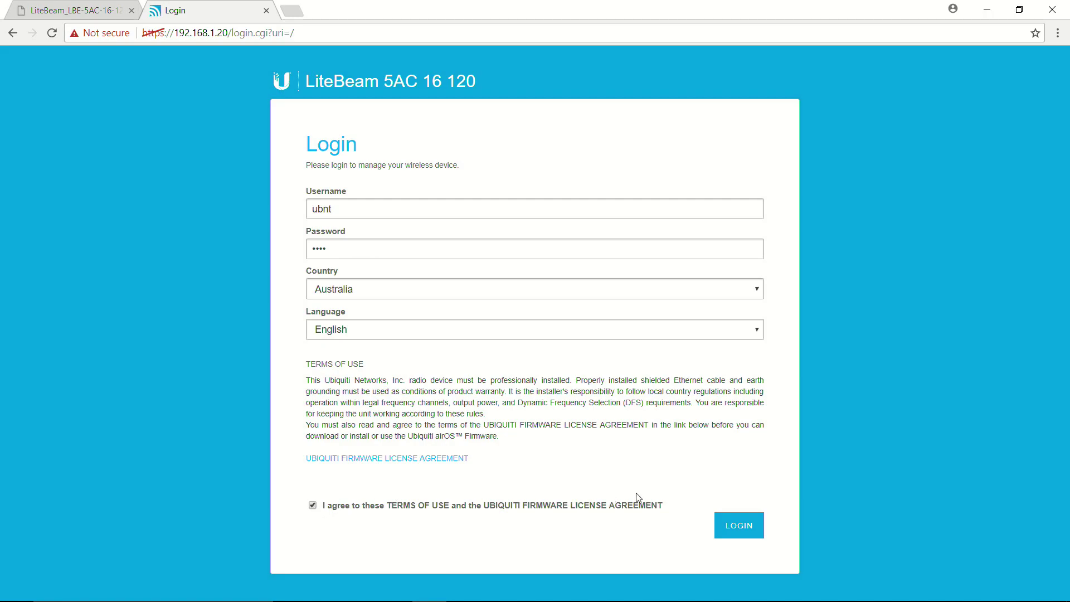
left_click(733, 528)
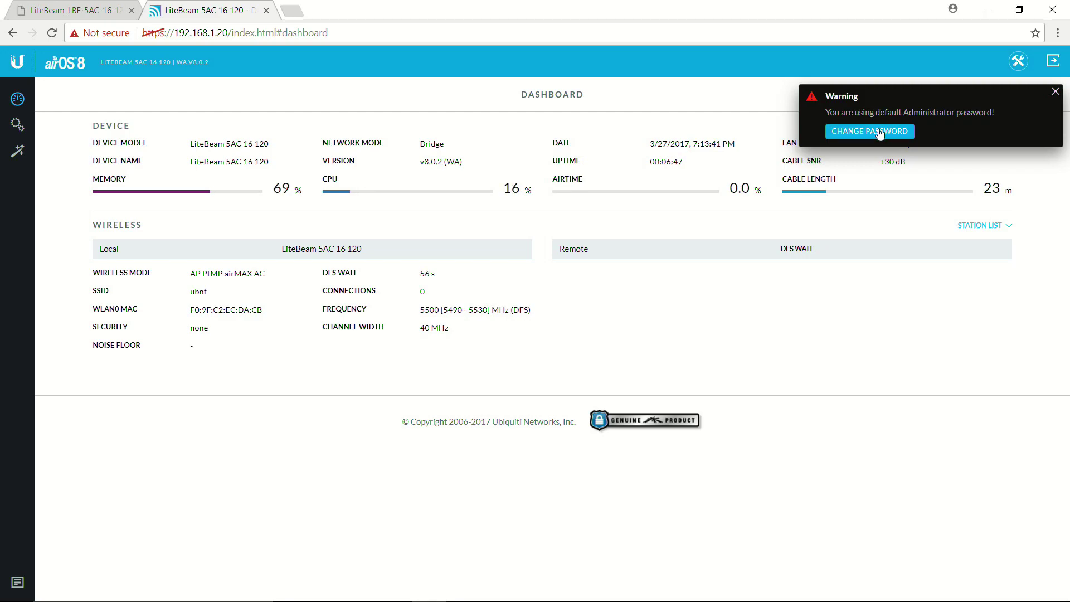
Replace the default admin password with a new password, then dismiss the confirmation notice
left_click(879, 133)
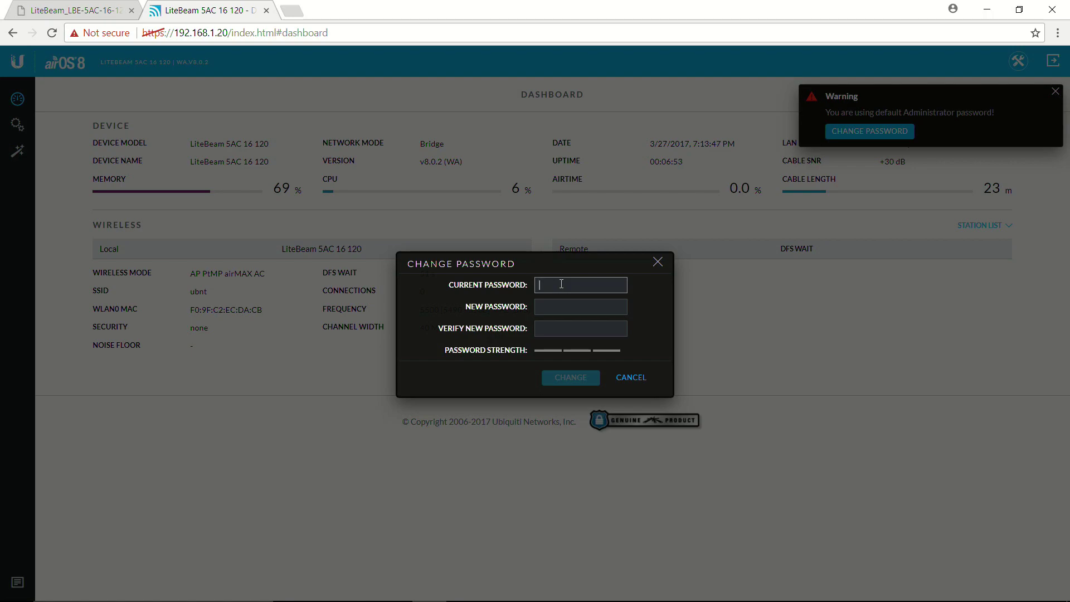
type("ubnt")
key("Tab")
type("ubnt")
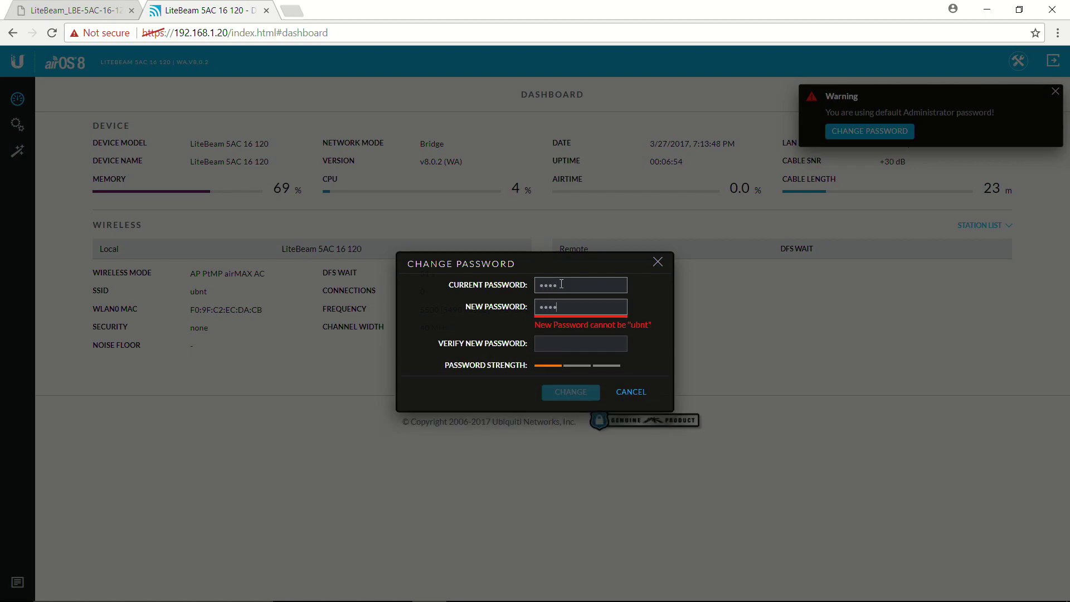
key("BackSpace")
key("BackSpace")
key("BackSpace")
key("BackSpace")
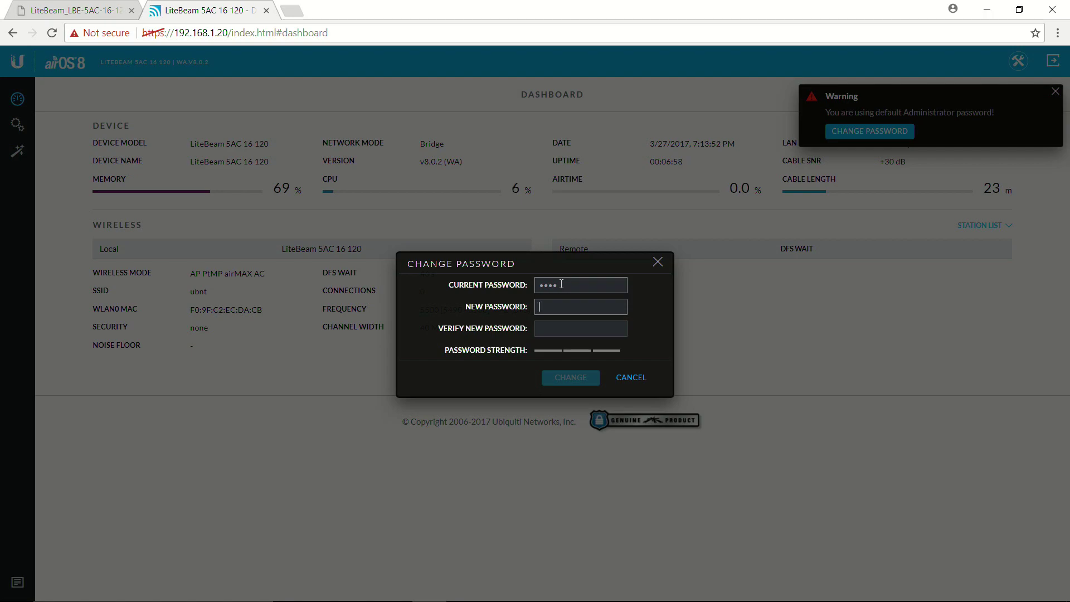
type("ubnt1")
key("Tab")
type("ubnt1")
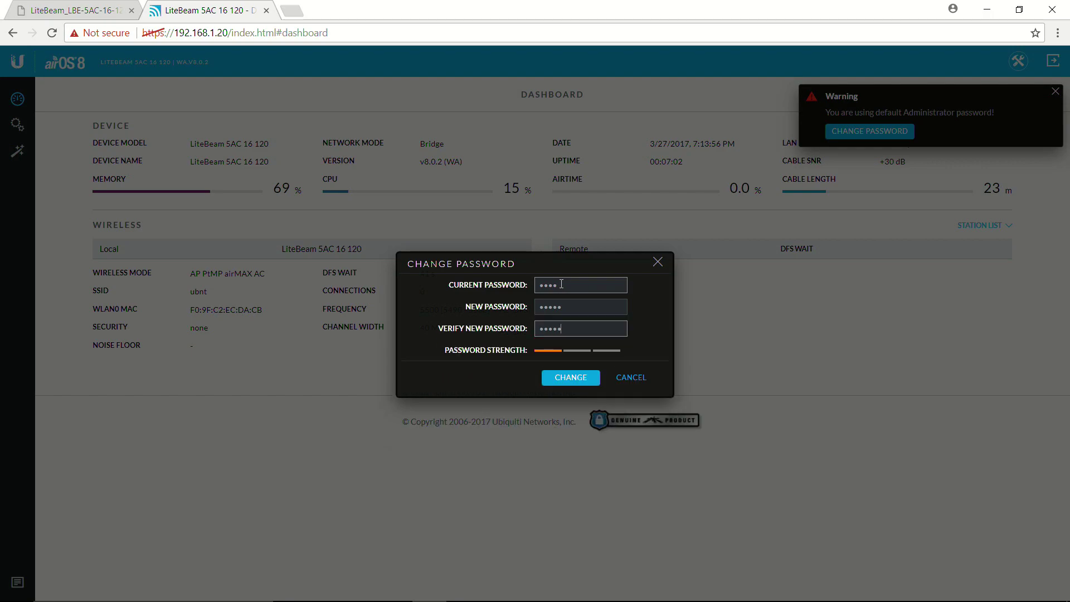
left_click(557, 379)
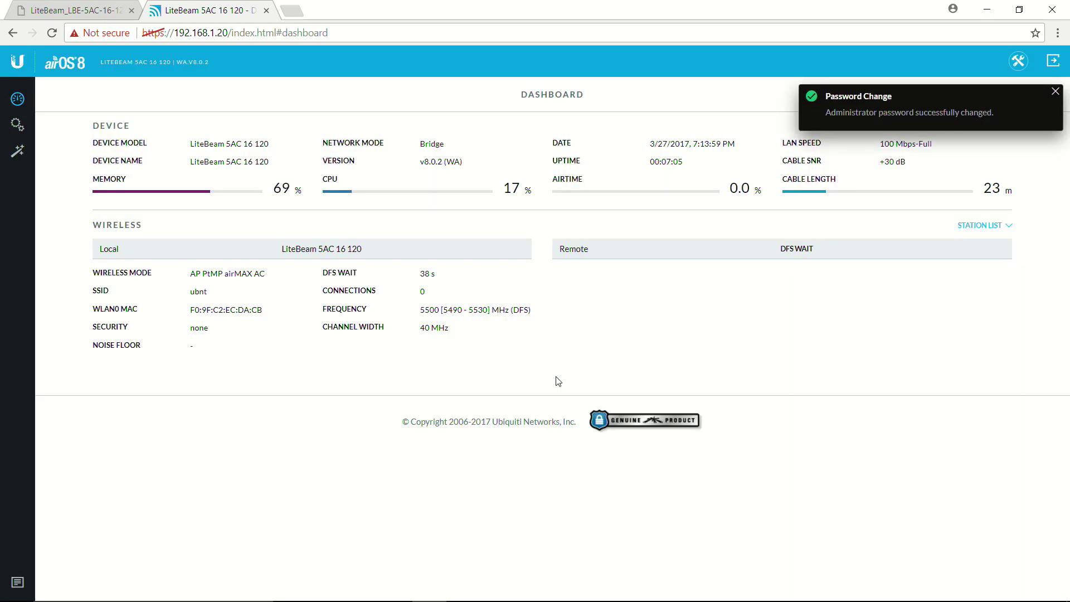
left_click(1056, 93)
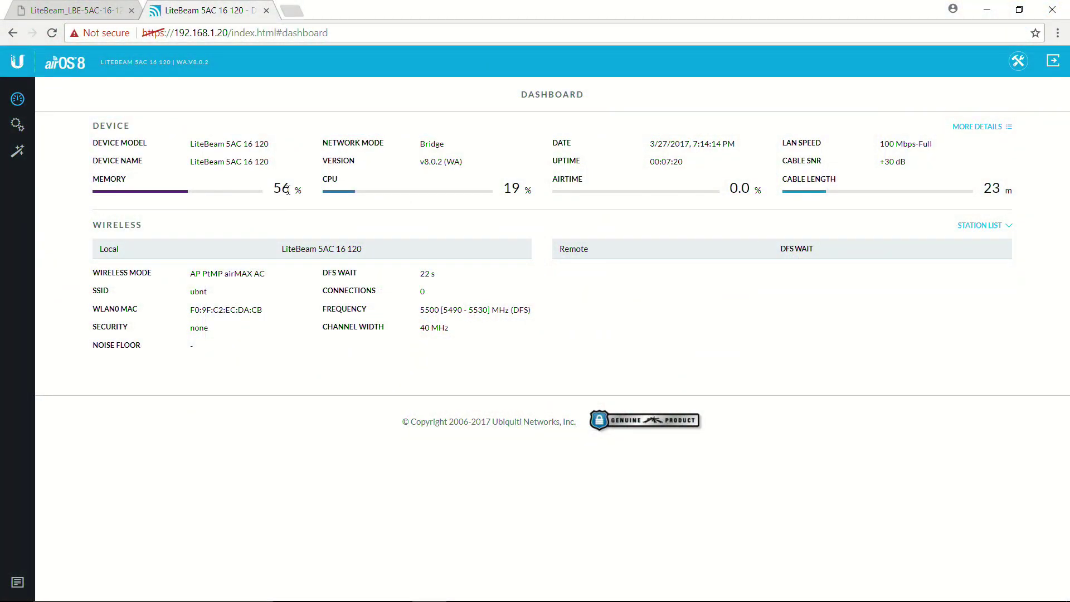
Open the Settings gear's Wireless tab and put the cursor in the SSID field
left_click(26, 131)
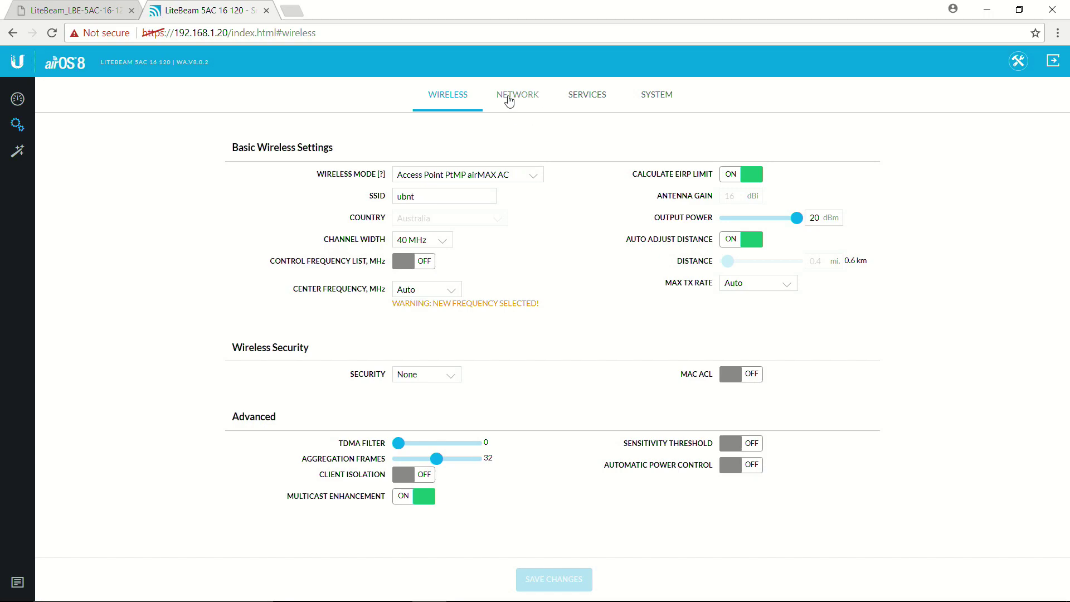
left_click(426, 197)
left_click(540, 191)
left_click(425, 198)
Replace the SSID 'ubnt' with 'vip'
left_click_drag(425, 200, 384, 196)
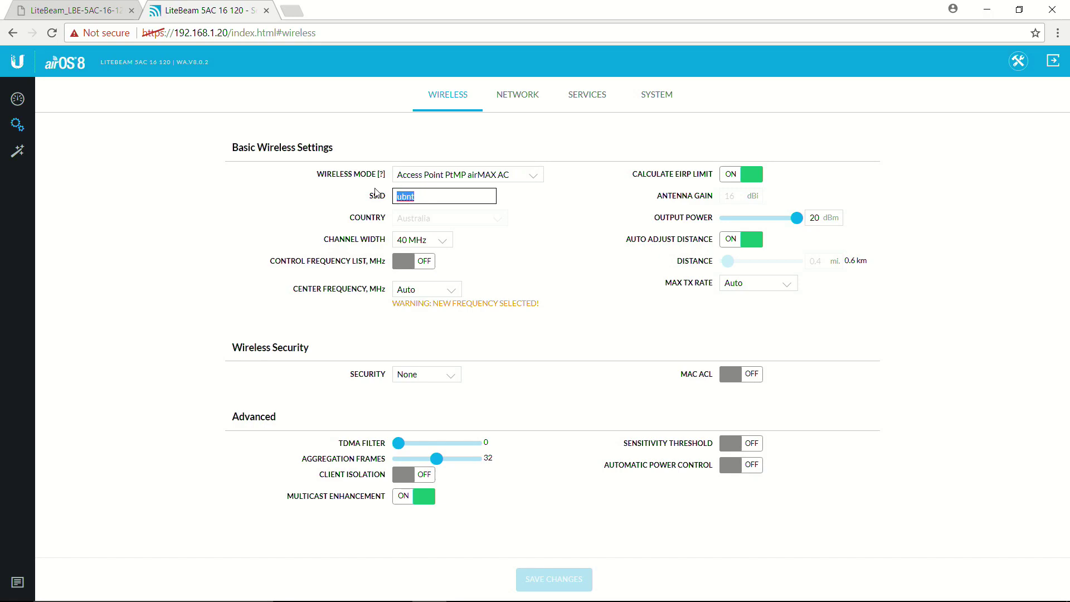
key("BackSpace")
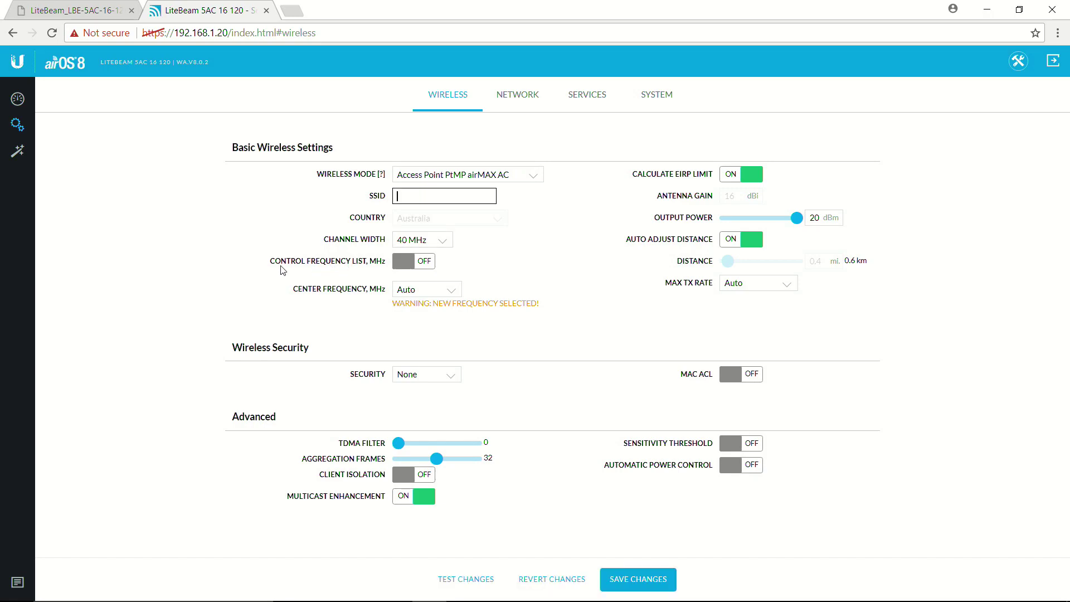
type("vip")
left_click(204, 229)
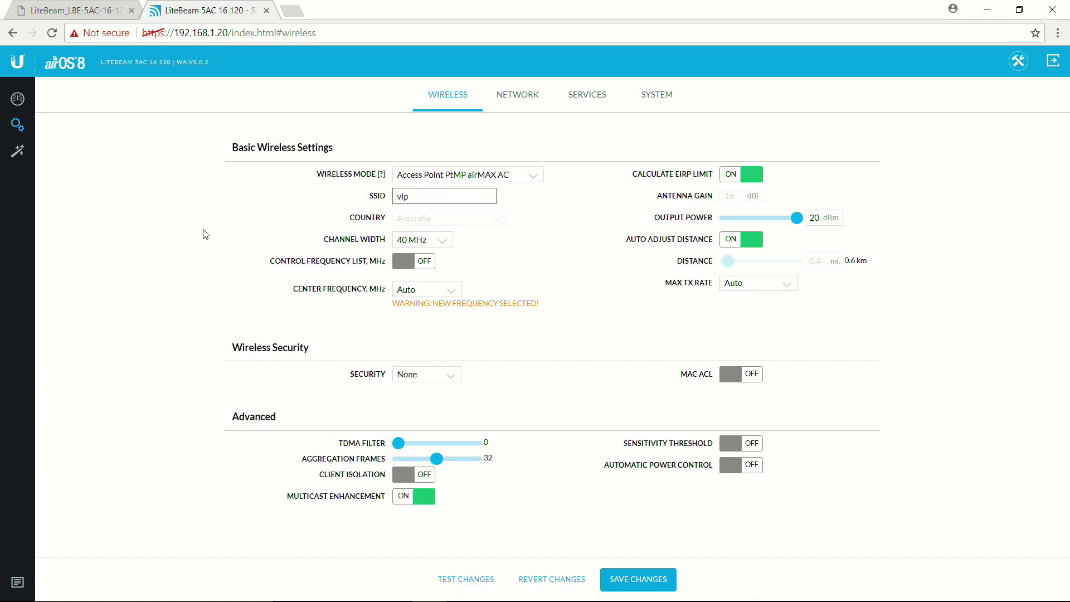
Check the channel width choices, leaving it at 40 MHz
left_click(407, 240)
left_click(406, 241)
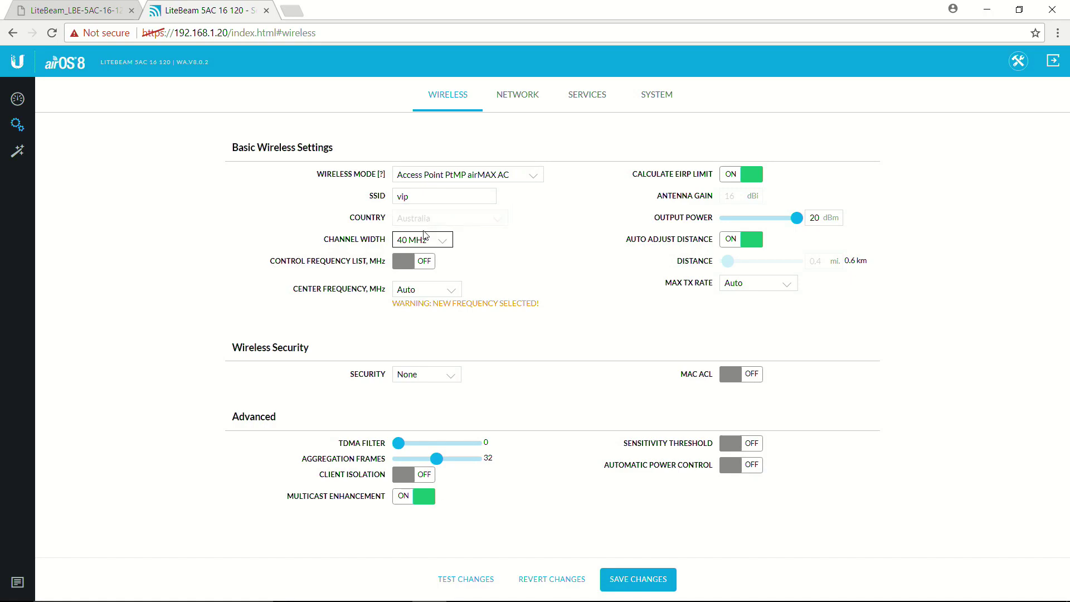
left_click(421, 240)
left_click(420, 240)
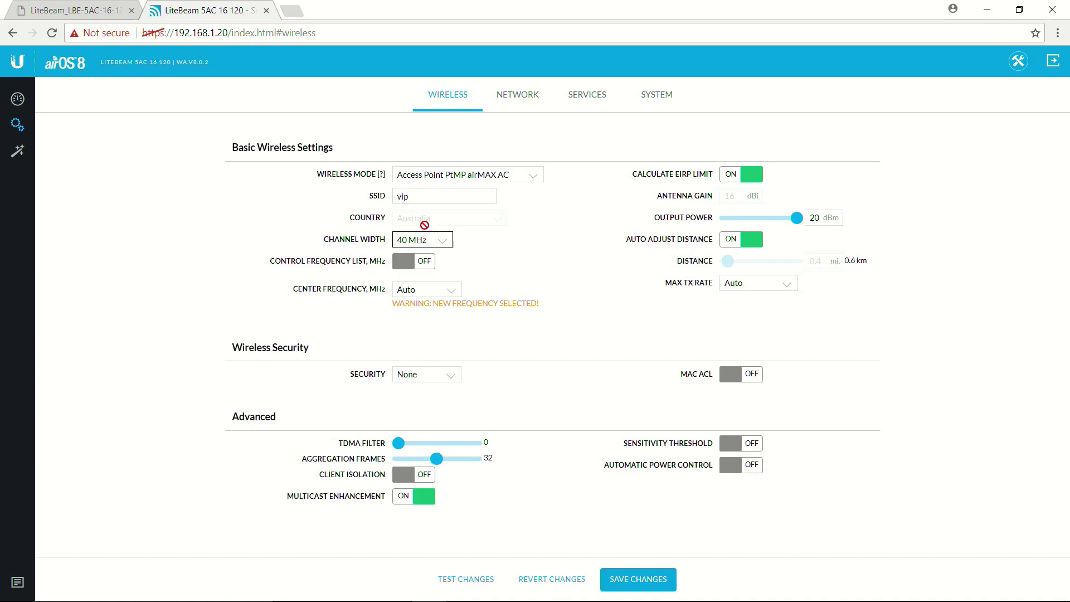
left_click(470, 178)
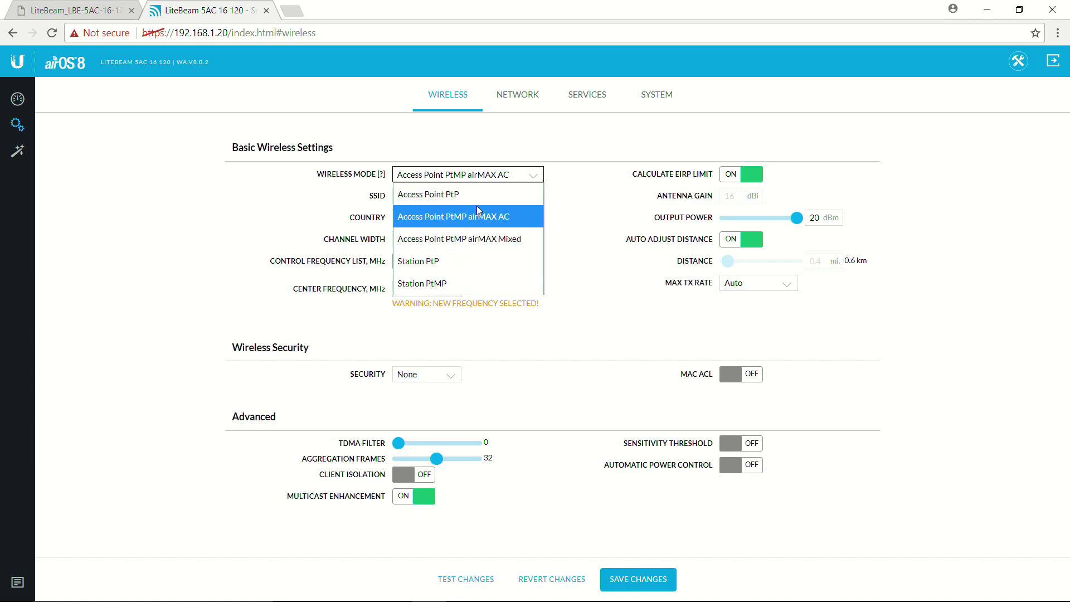
Choose Access Point PtP mode and 80 MHz channel width, keeping center frequency Auto
left_click(479, 204)
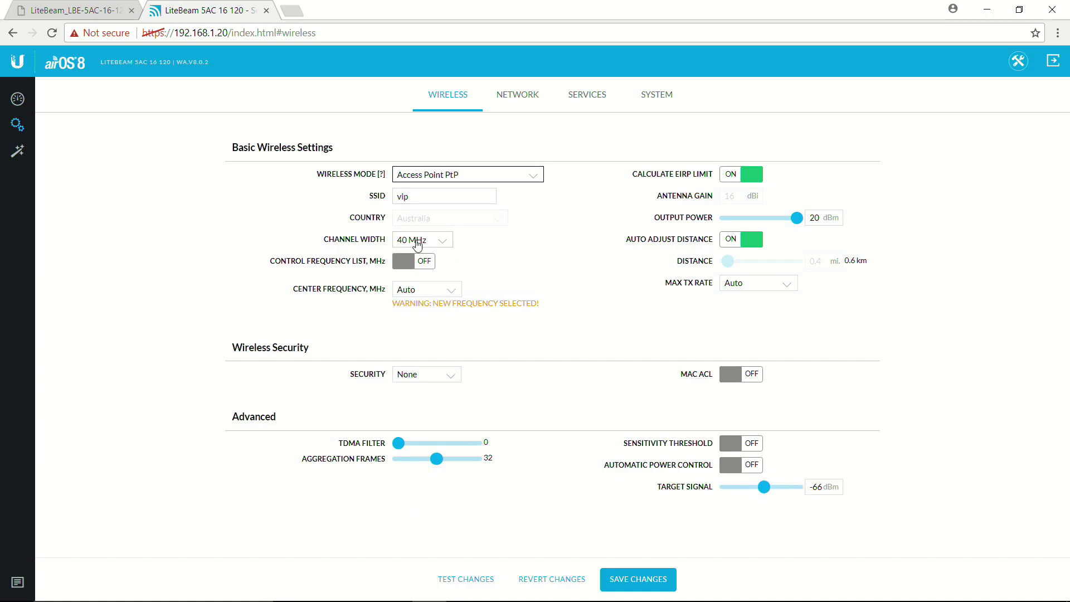
left_click(416, 242)
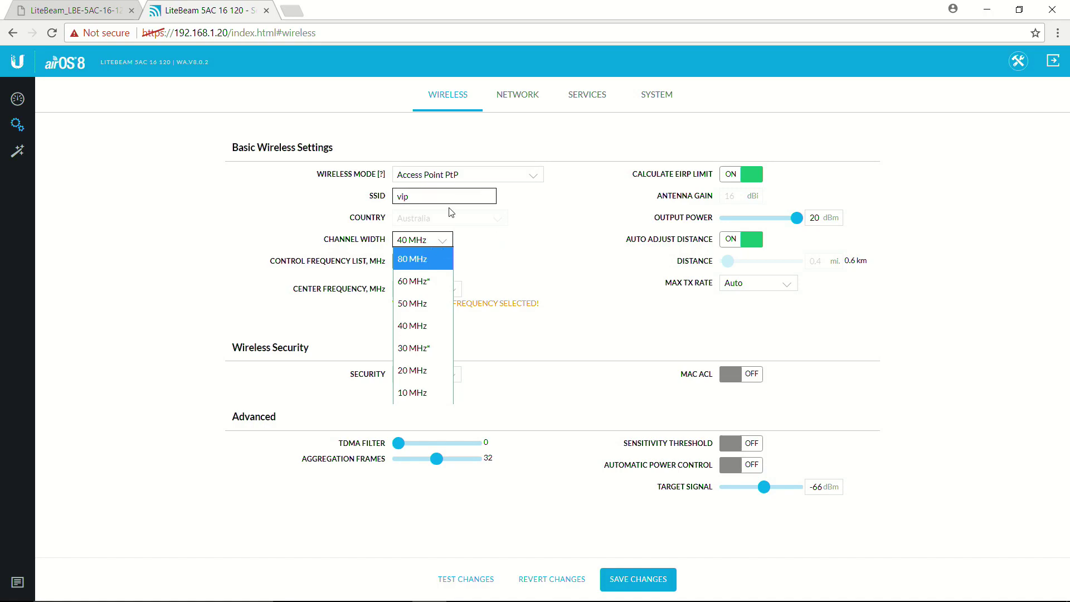
left_click(417, 261)
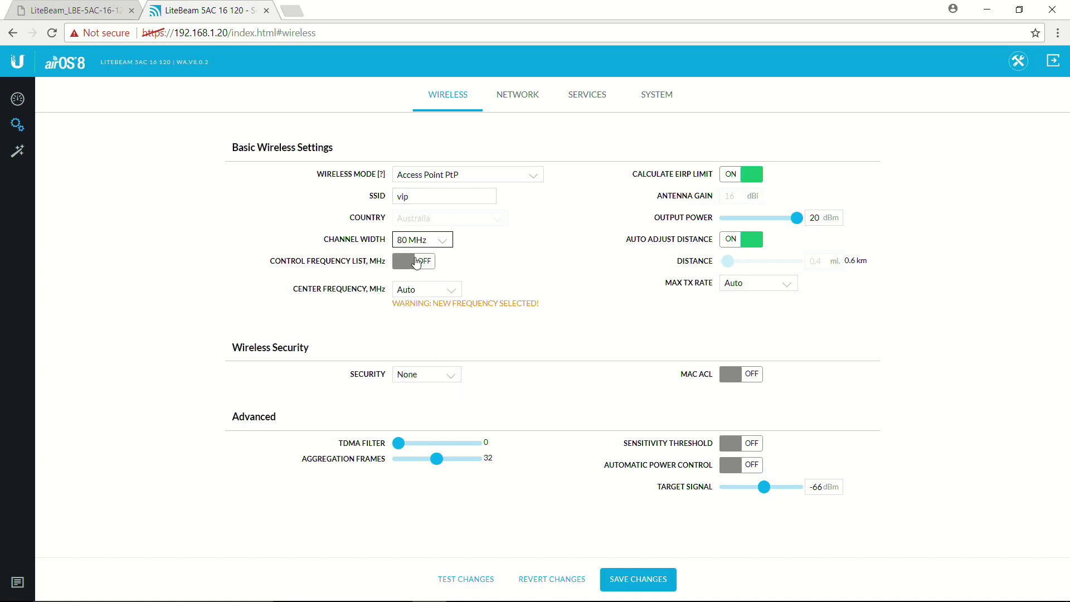
left_click(507, 271)
key("Tab")
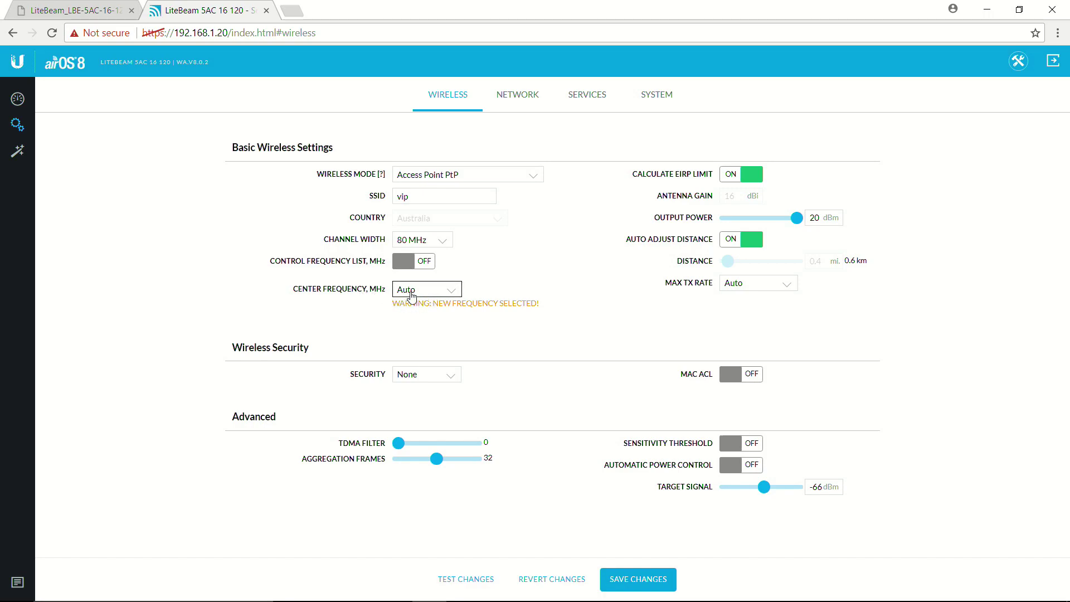
left_click(426, 350)
Choose WPA2-AES security, reveal the key field, and enter an eight-character preshared key
left_click(415, 377)
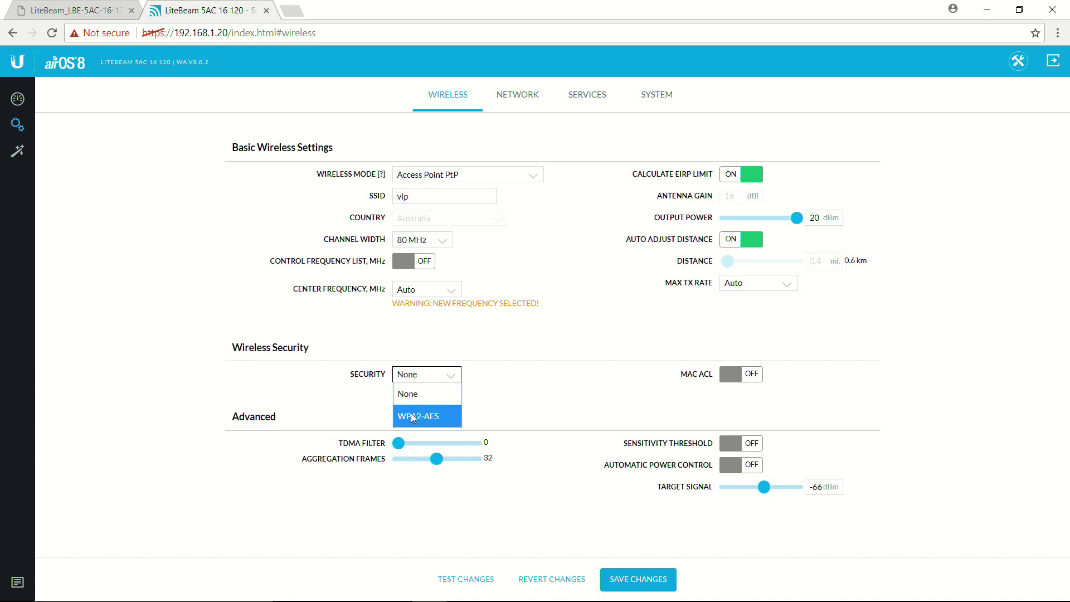
left_click(429, 417)
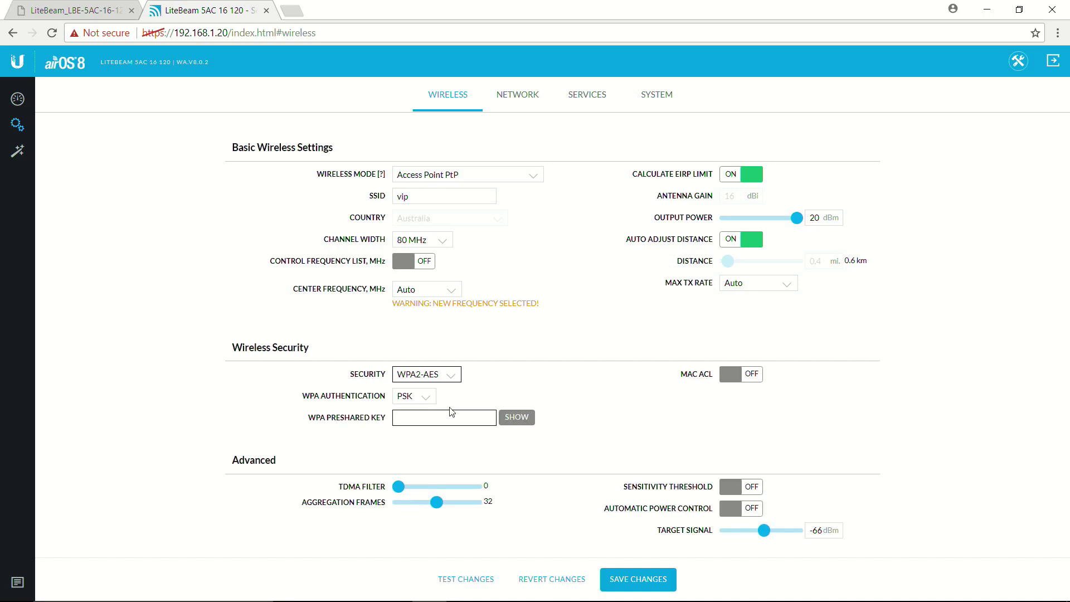
left_click(443, 418)
type("1234")
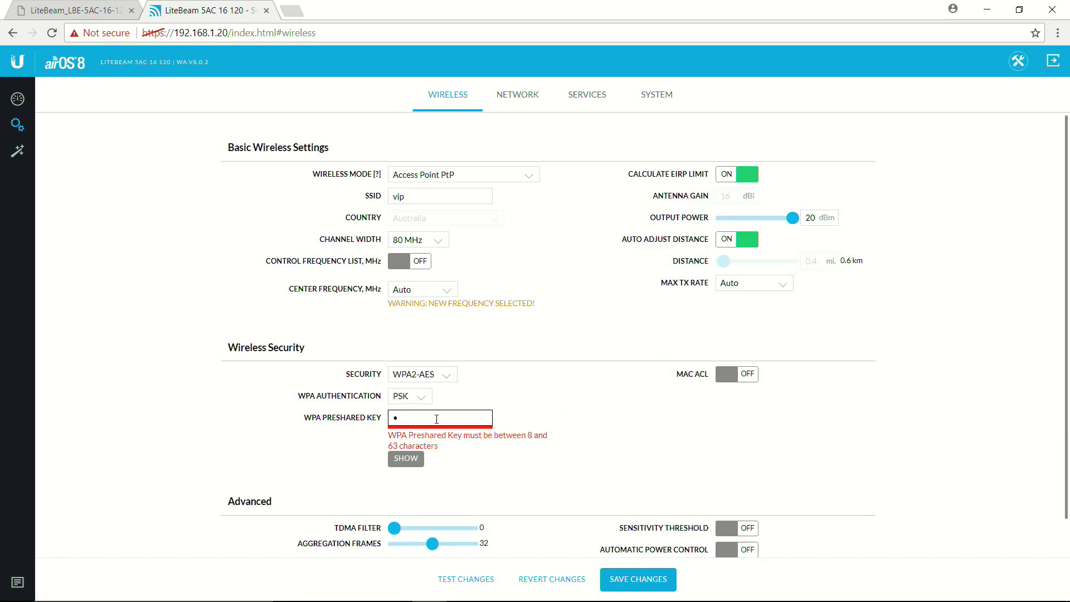
key("BackSpace")
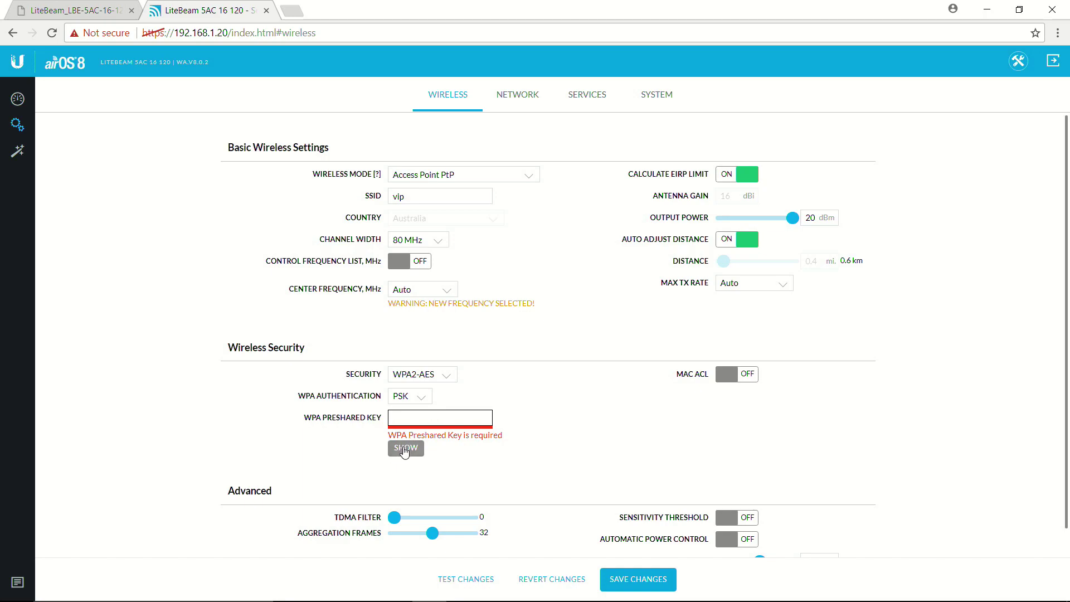
left_click(405, 449)
type("123")
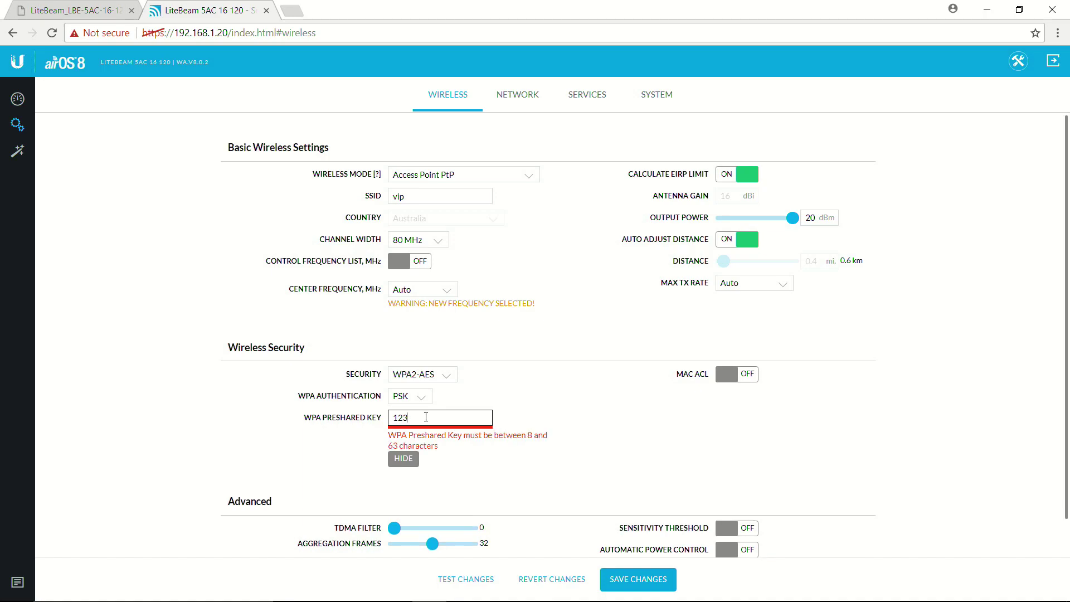
type("45678")
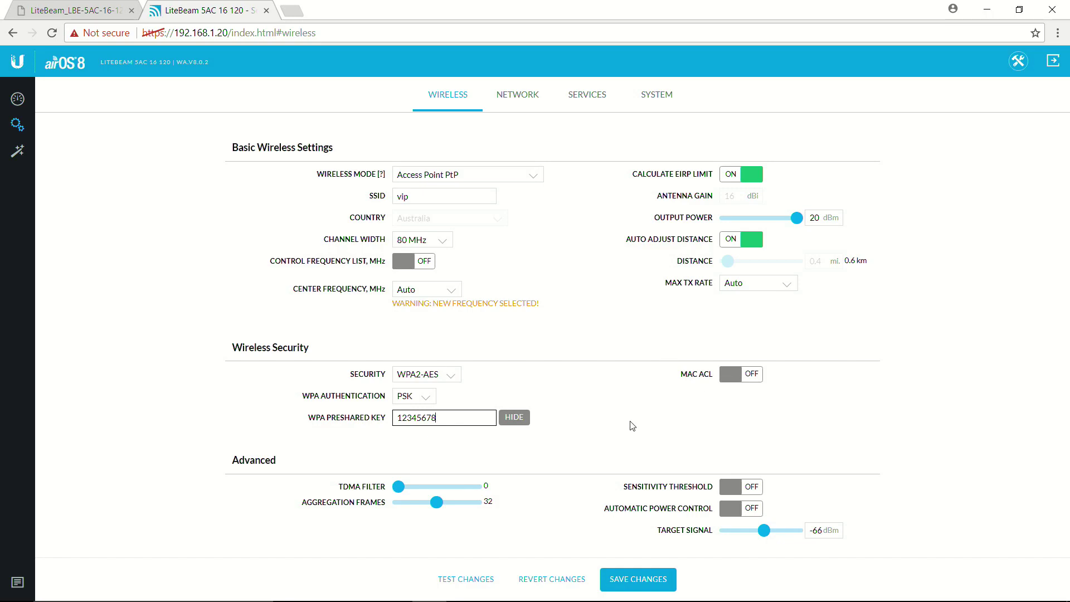
Click SAVE CHANGES on the Wireless page and let airOS apply the settings
left_click(632, 585)
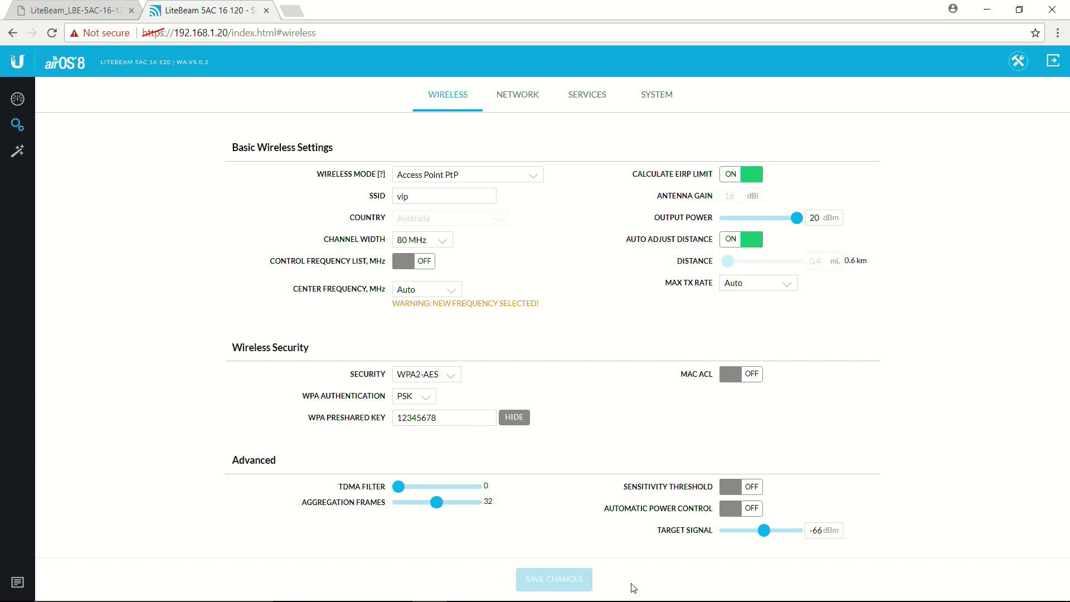
left_click(436, 416)
left_click(523, 379)
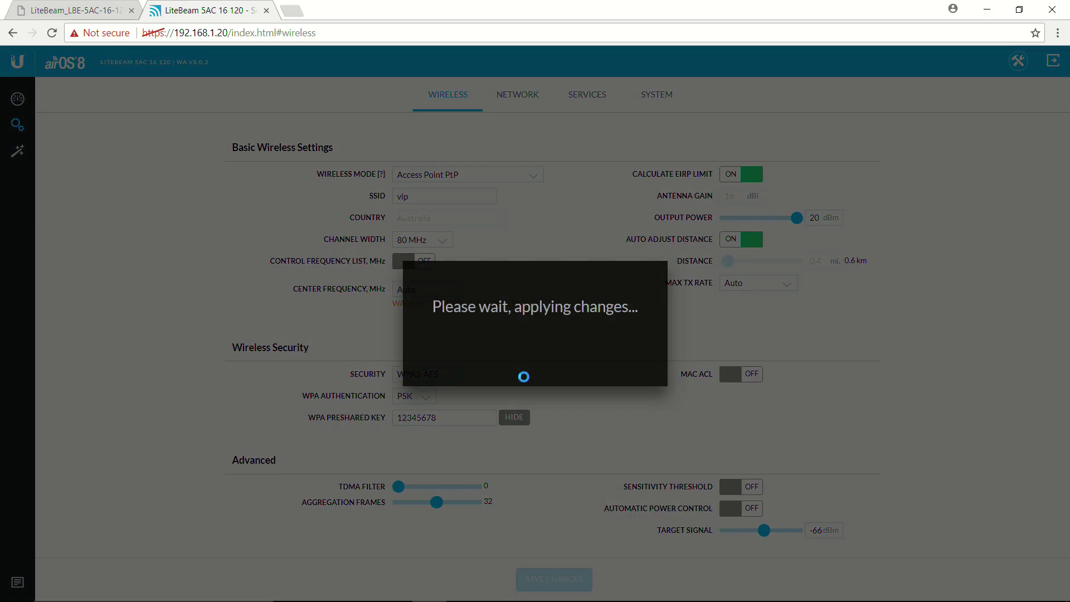
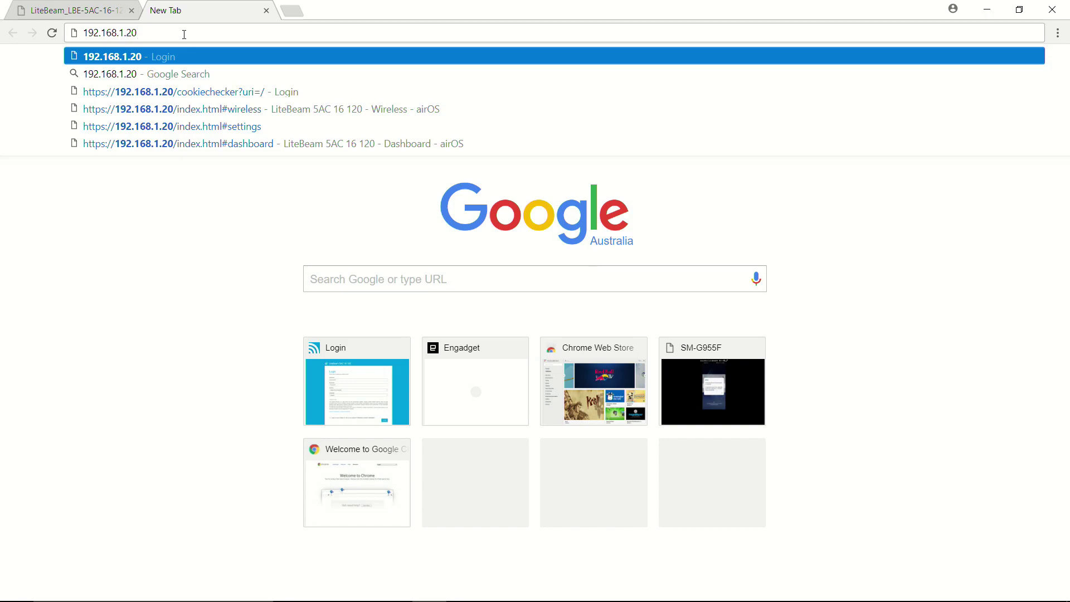
Load 192.168.1.20 and proceed past Chrome's certificate warning to the airOS login page
key("Return")
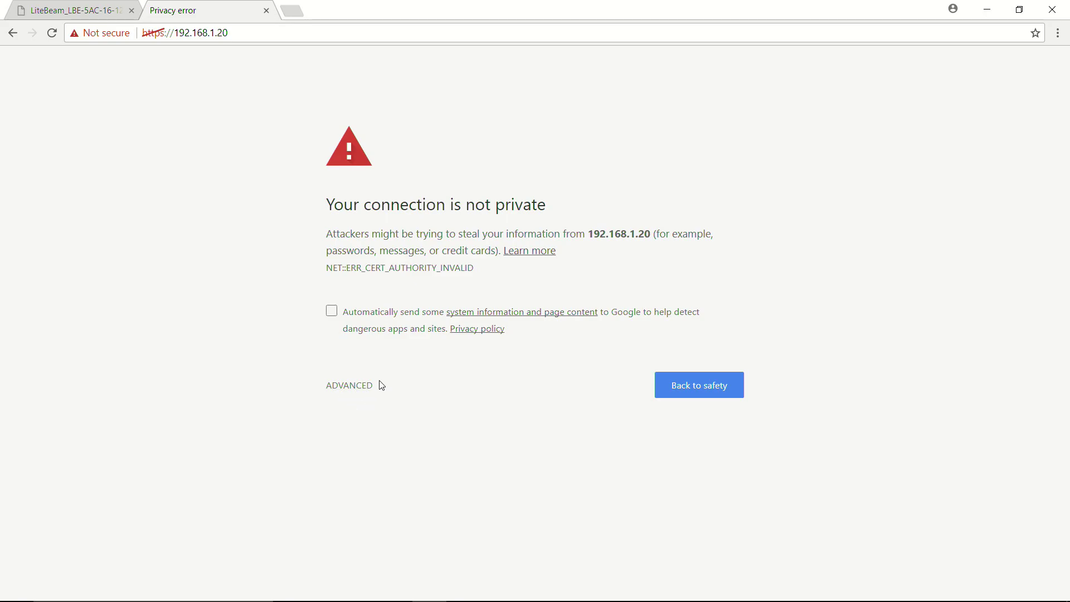
left_click(363, 386)
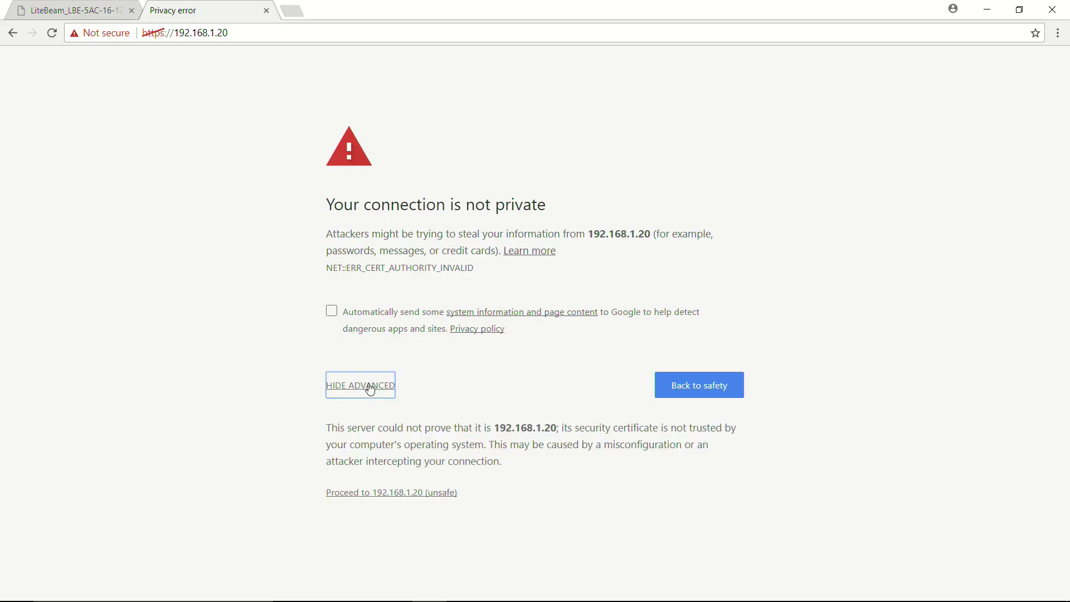
left_click(356, 493)
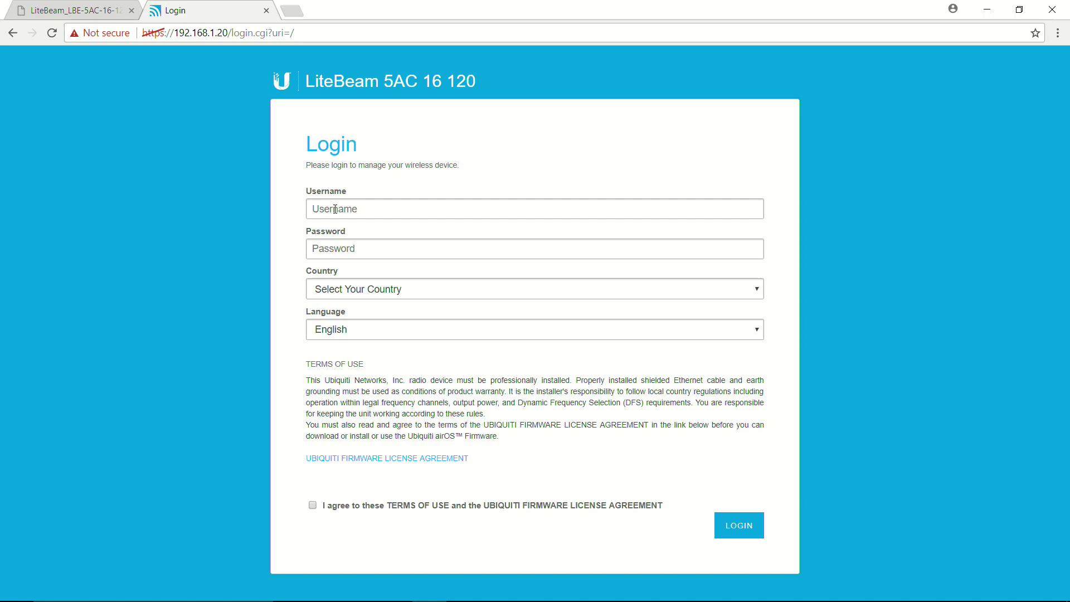
Enter the admin username and password, choose Australia as the country, and log in
left_click(325, 212)
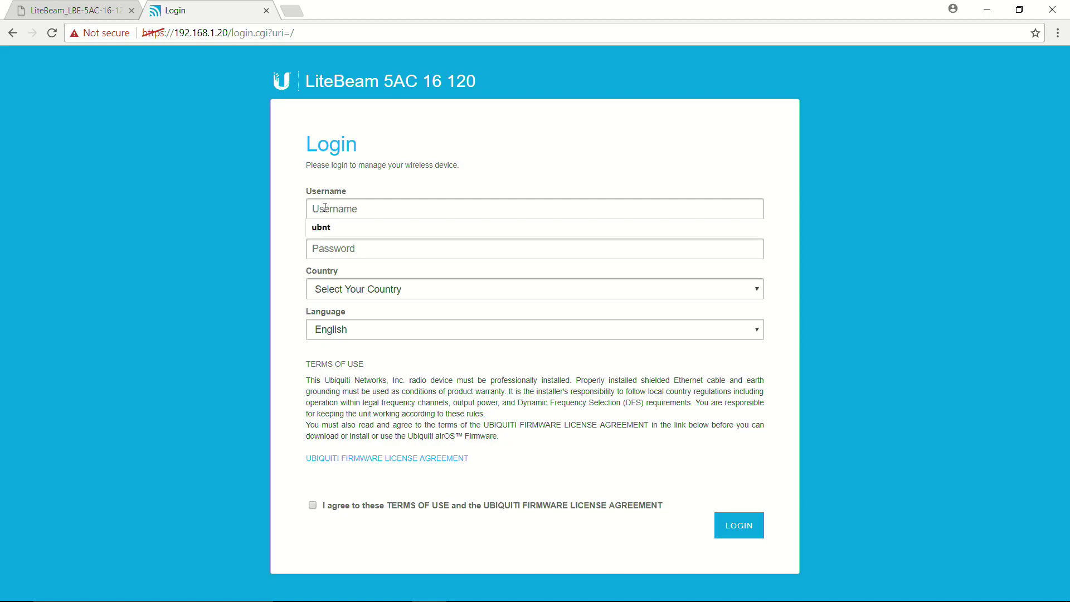
type("ubnt")
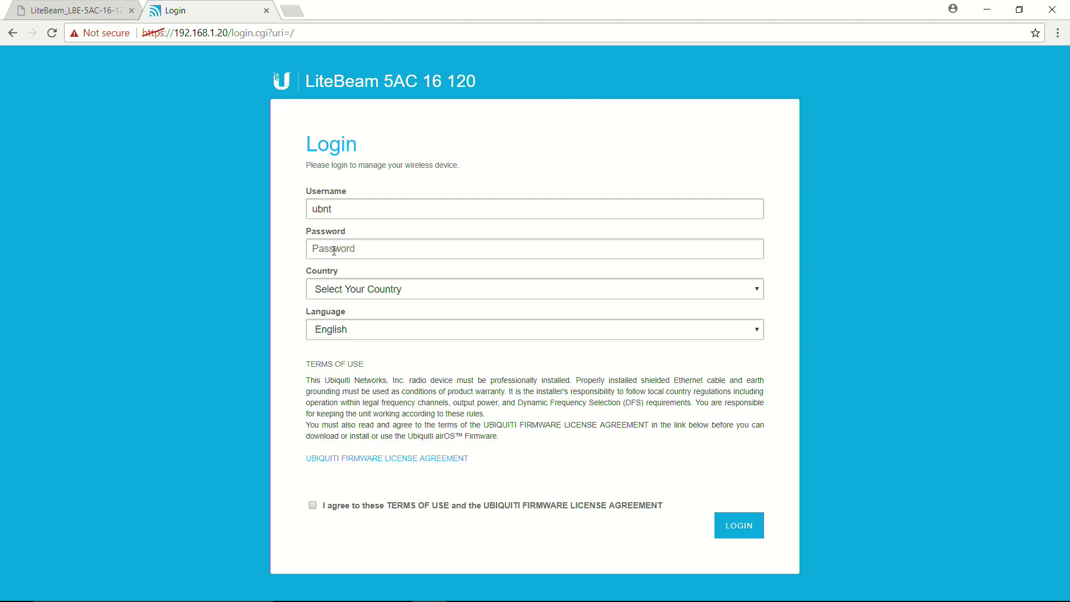
type("ub")
left_click(338, 290)
left_click(350, 400)
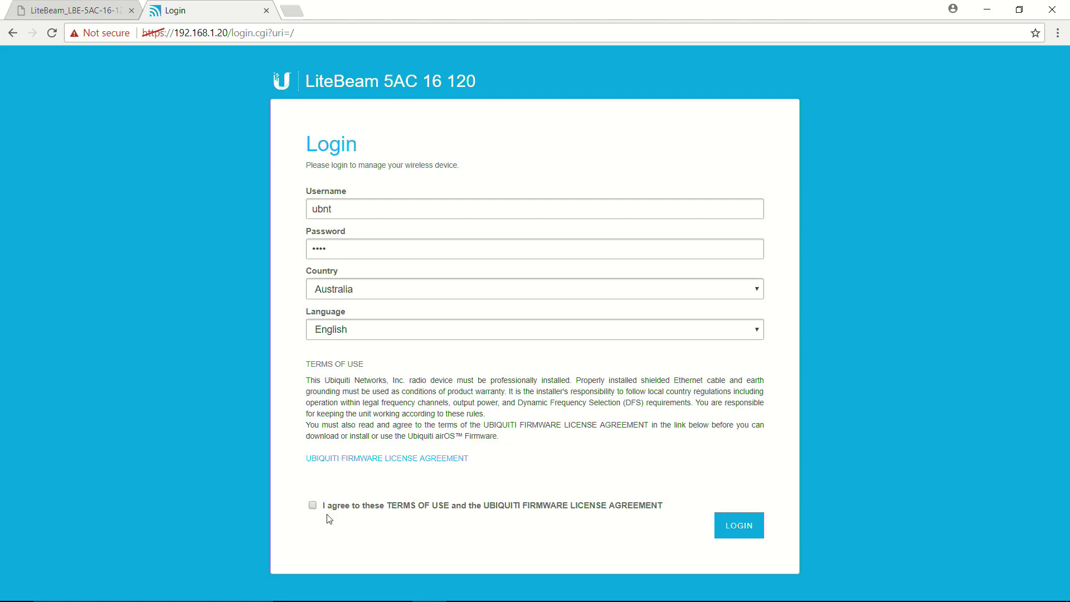
left_click(736, 524)
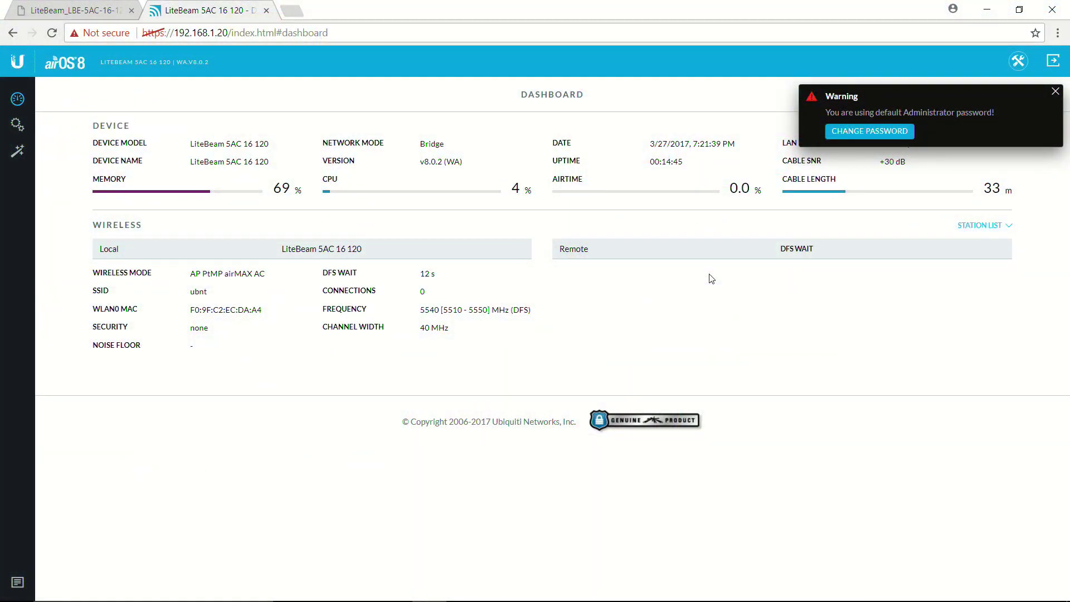
Replace the default admin password with a new one and dismiss the success notification
left_click(868, 131)
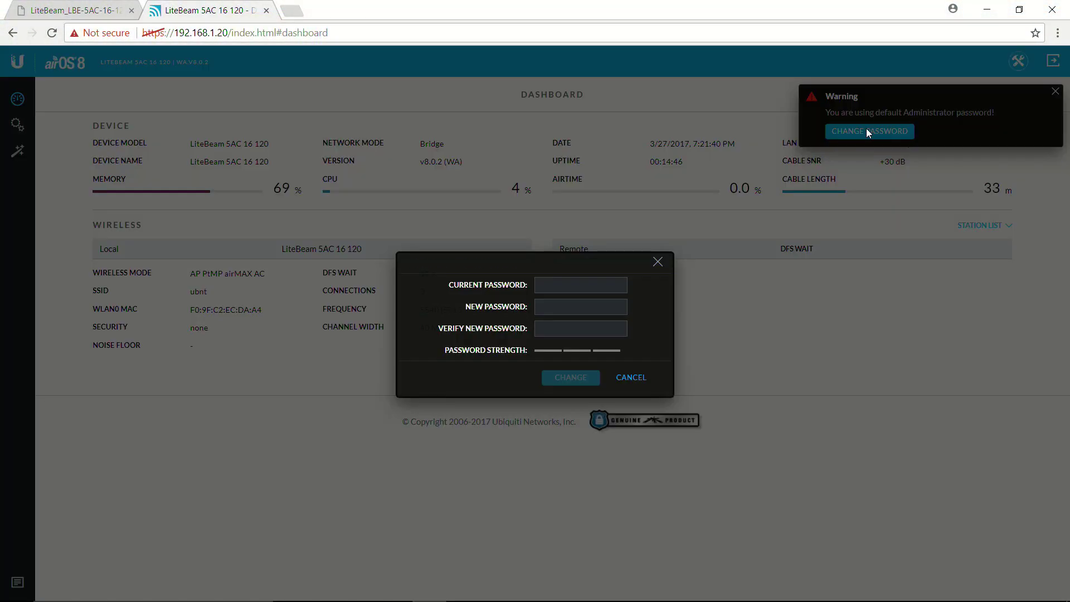
left_click(556, 285)
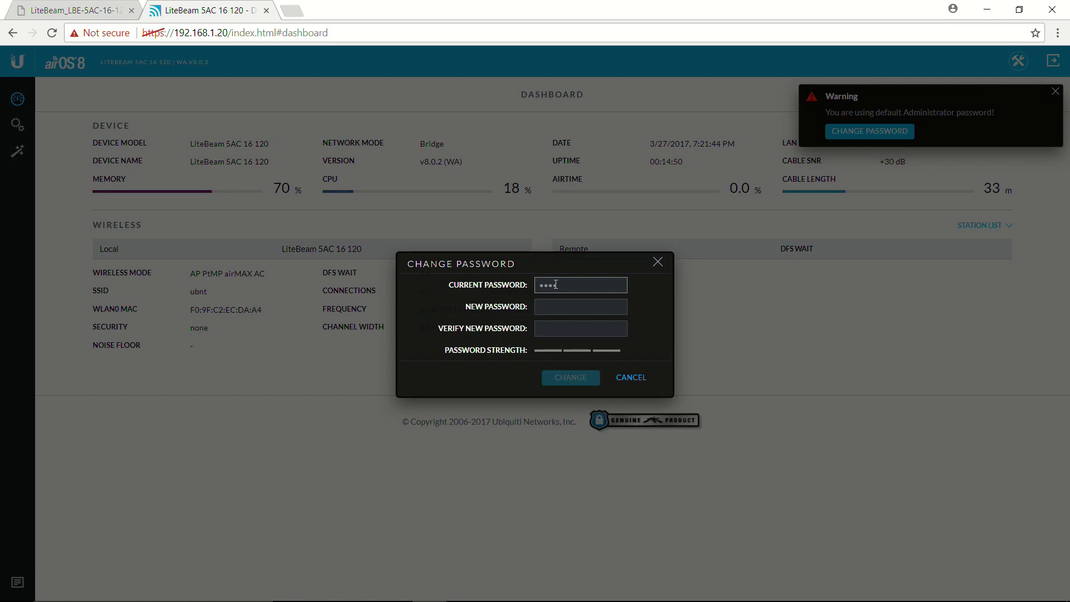
left_click(546, 306)
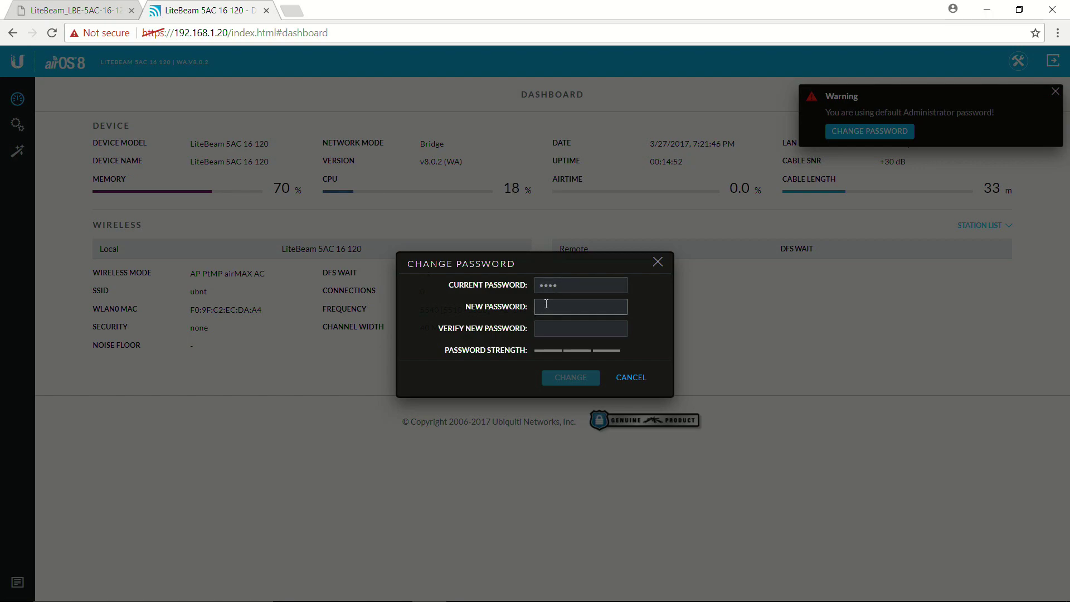
type("ubnt1")
left_click(542, 326)
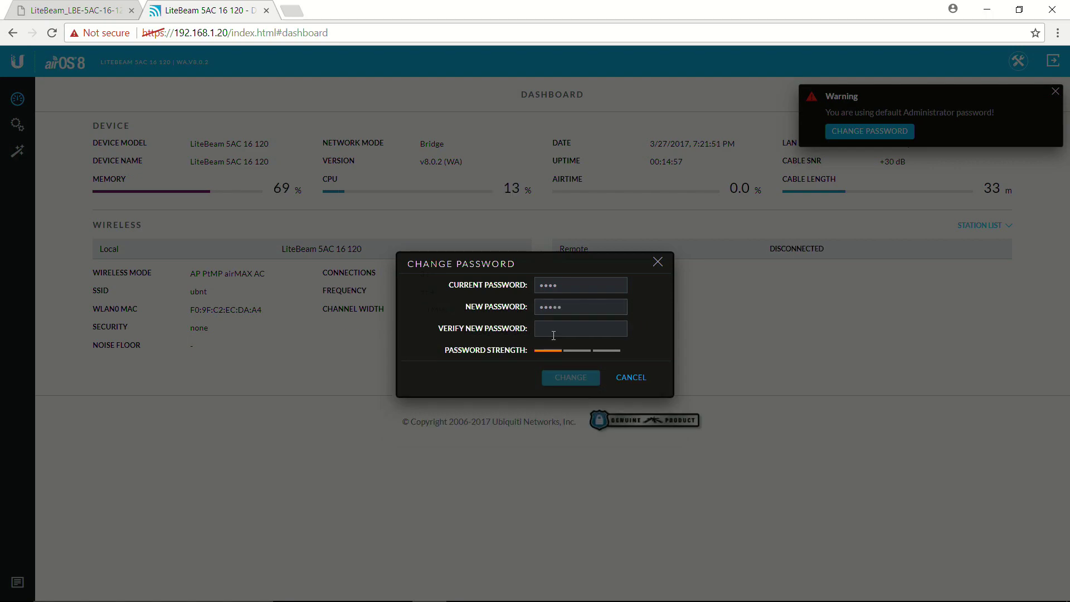
type("ubnt1")
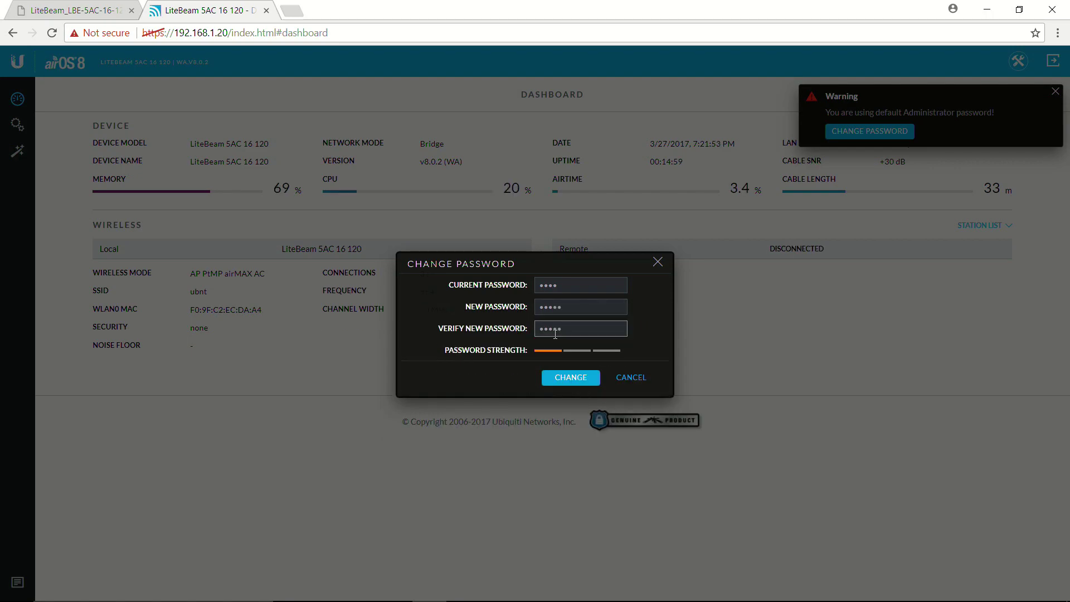
left_click(577, 383)
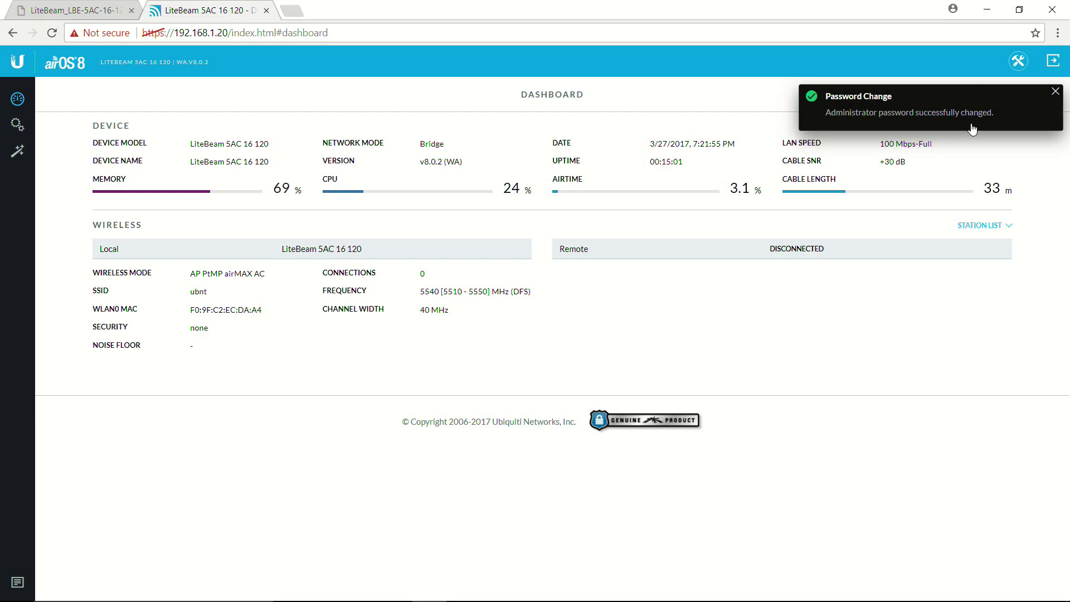
left_click(1056, 92)
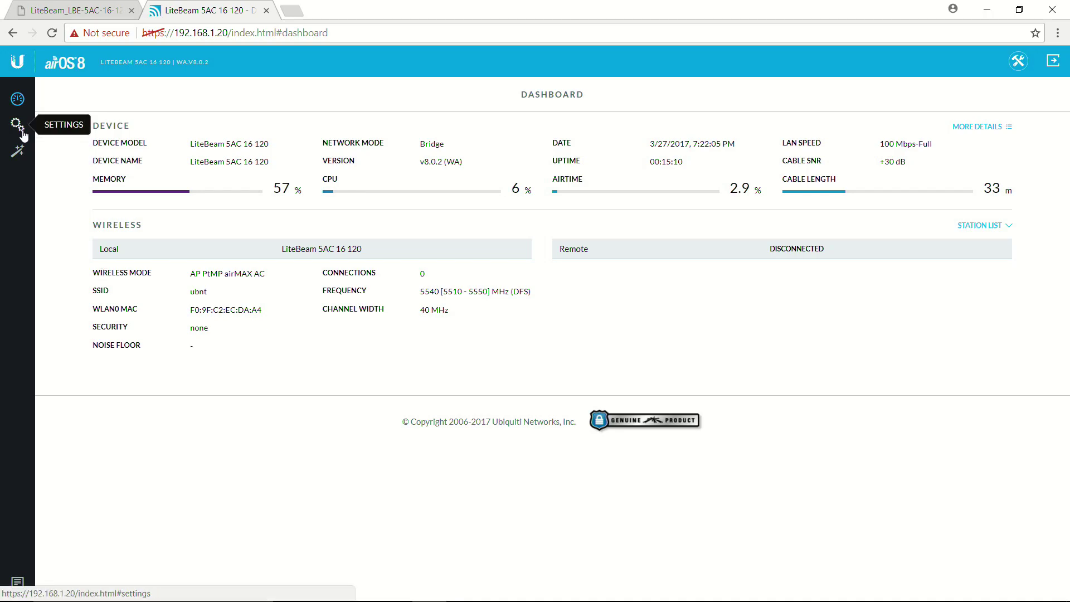
In Settings > Network, edit the management IP address field from 192.168.1.20 toward 192.168.1.21
left_click(22, 134)
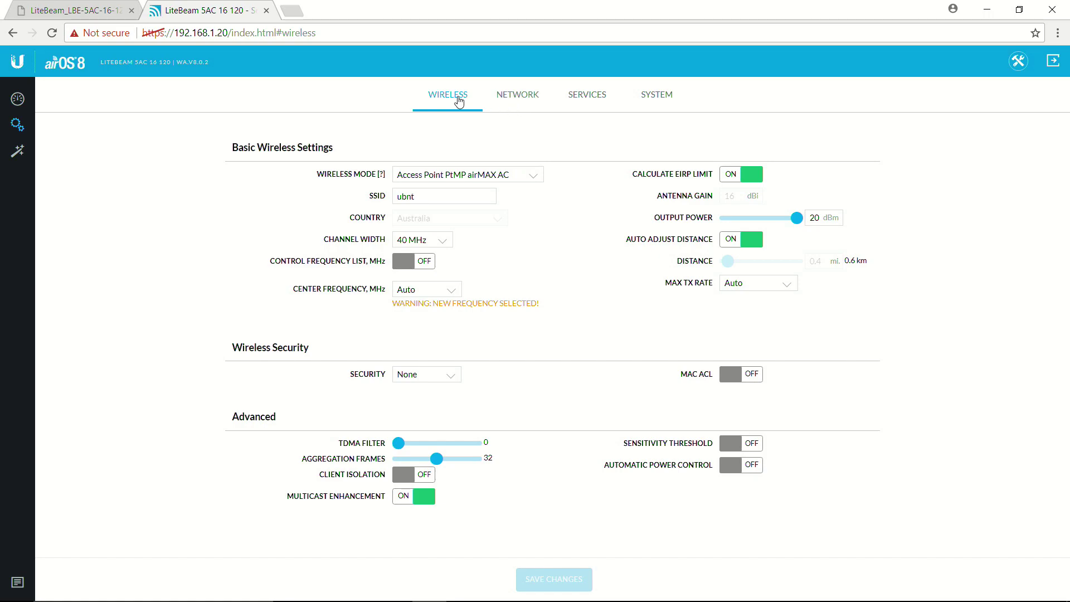
left_click(524, 104)
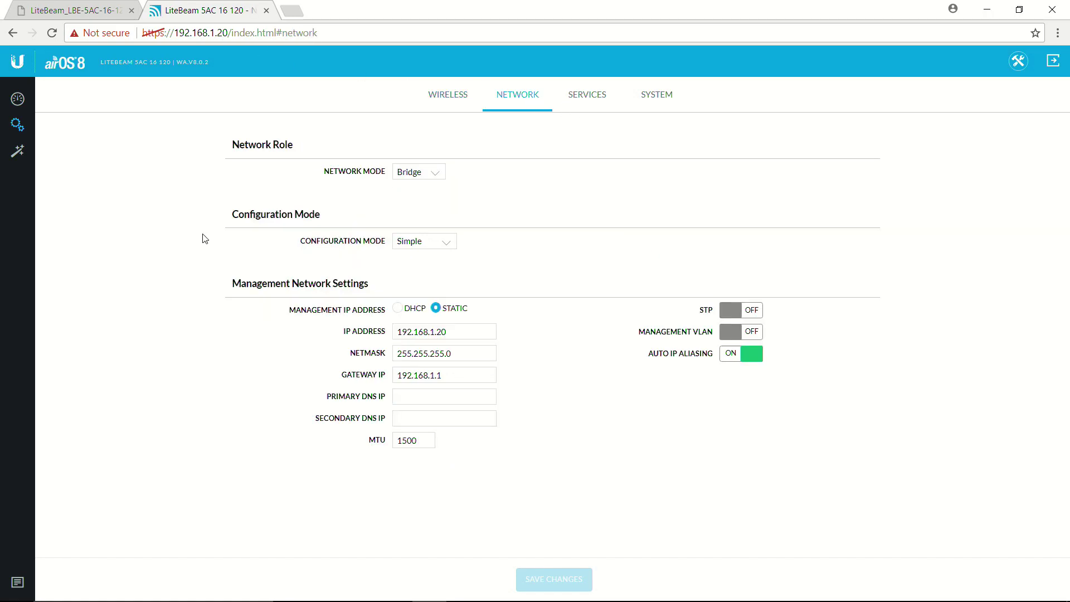
left_click(469, 334)
key("BackSpace")
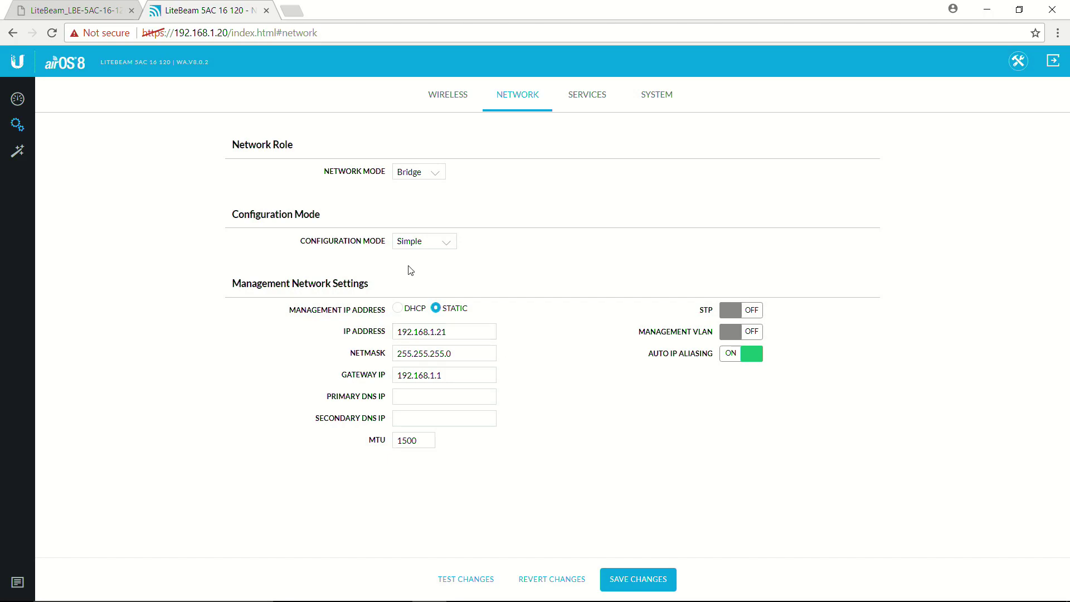
Recheck the 192.168.1.21 IP address entry and save the network settings
left_click(332, 420)
left_click(525, 483)
left_click(455, 337)
left_click_drag(459, 337, 390, 337)
left_click(465, 338)
left_click(462, 353)
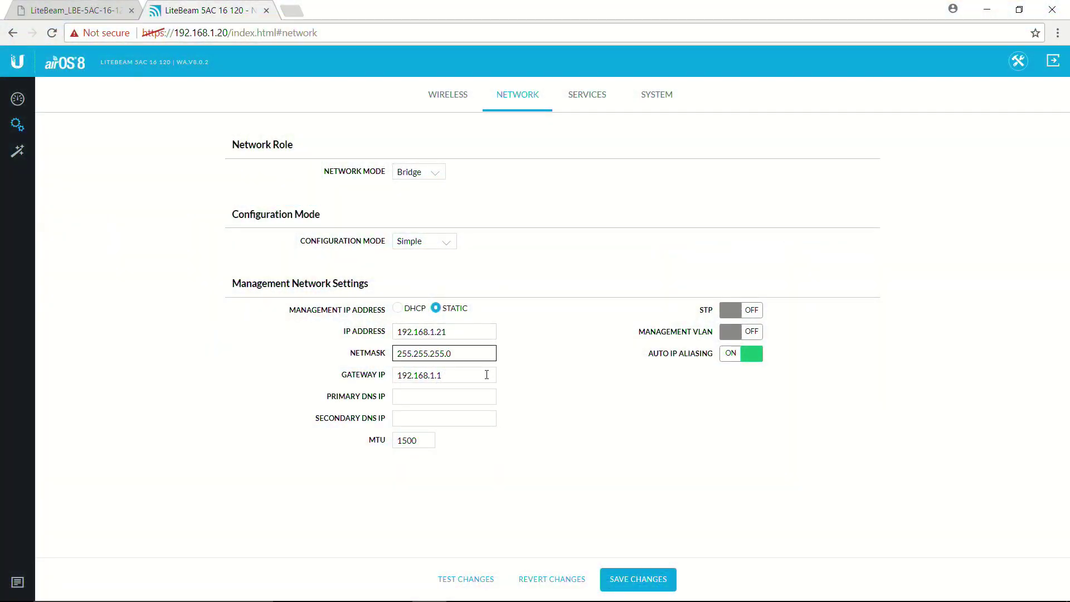
left_click(644, 580)
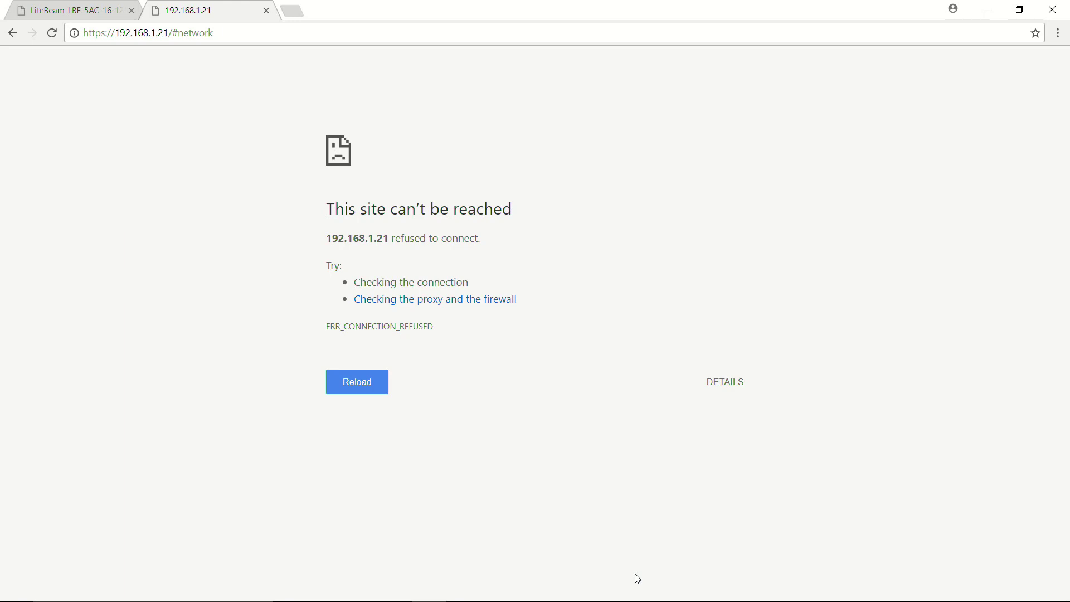
Point the browser at 192.168.1.21 and proceed past the certificate warning to the login page
left_click(406, 34)
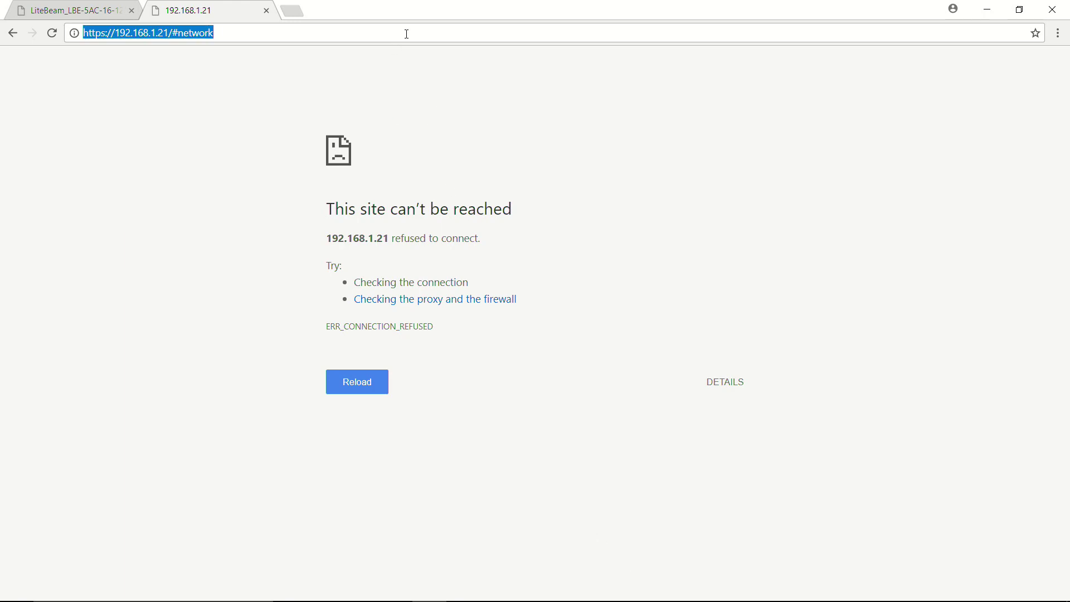
double_click(406, 33)
key("BackSpace")
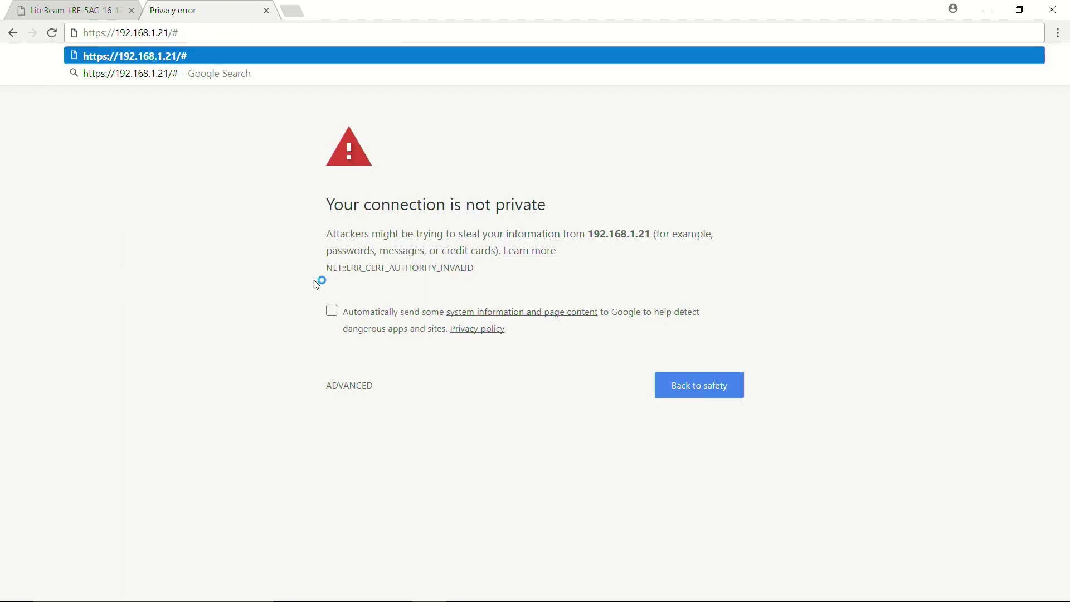
left_click(257, 450)
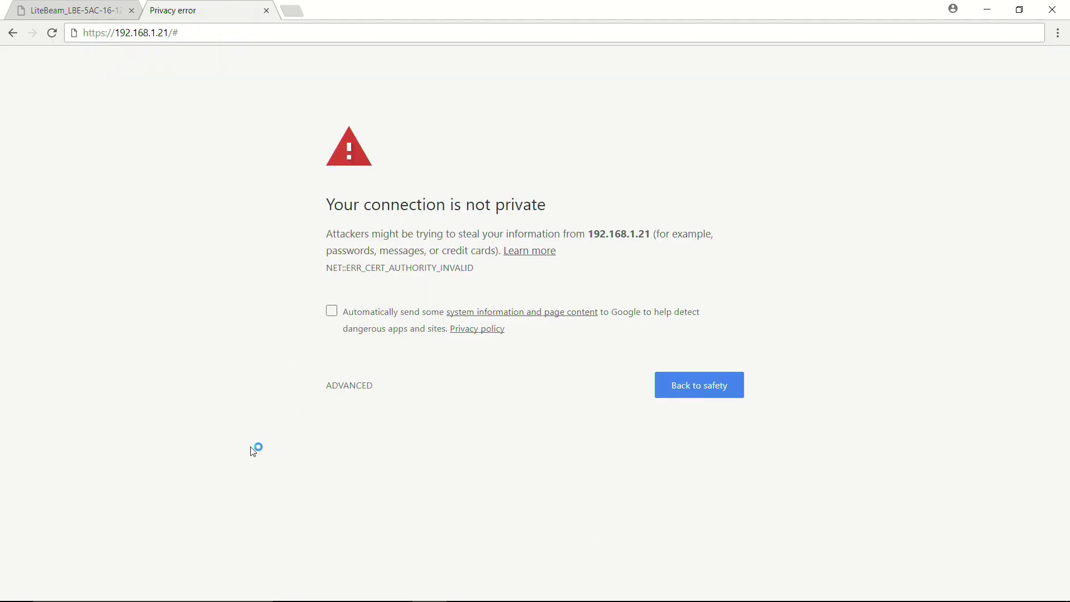
left_click(364, 393)
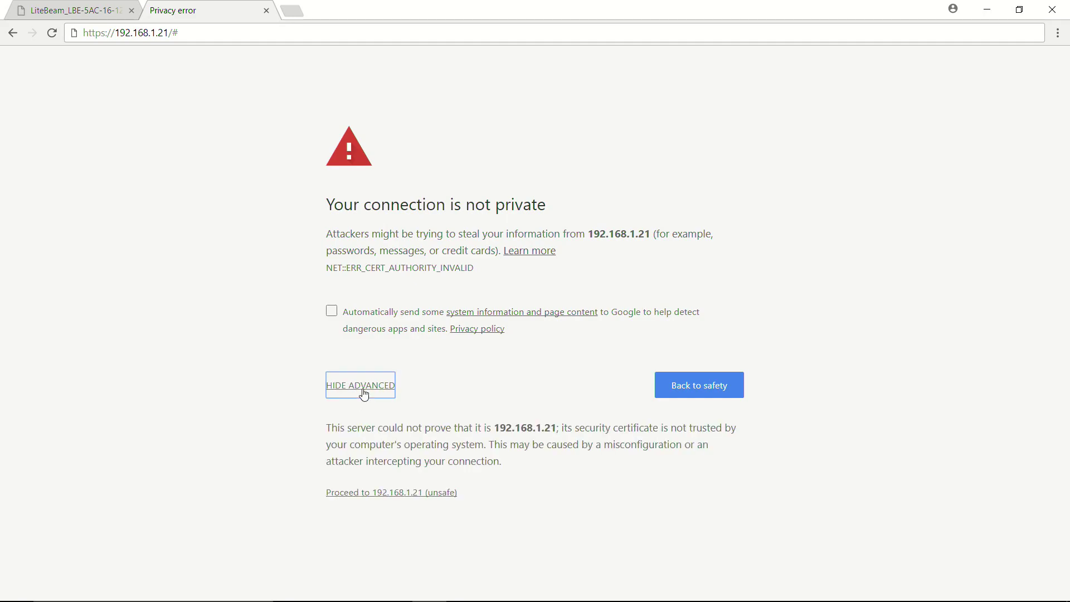
left_click(347, 495)
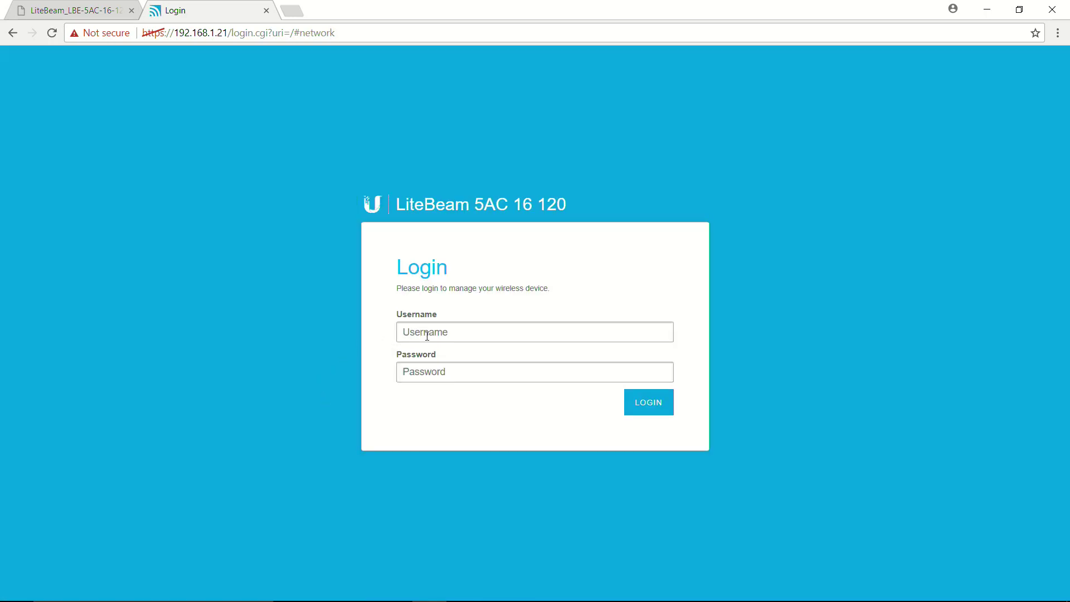
Log in with the admin username and new password, fixing a mistyped password character
left_click(456, 326)
type("ubnt")
key("Tab")
type("•")
key("BackSpace")
type("ubn")
left_click(653, 408)
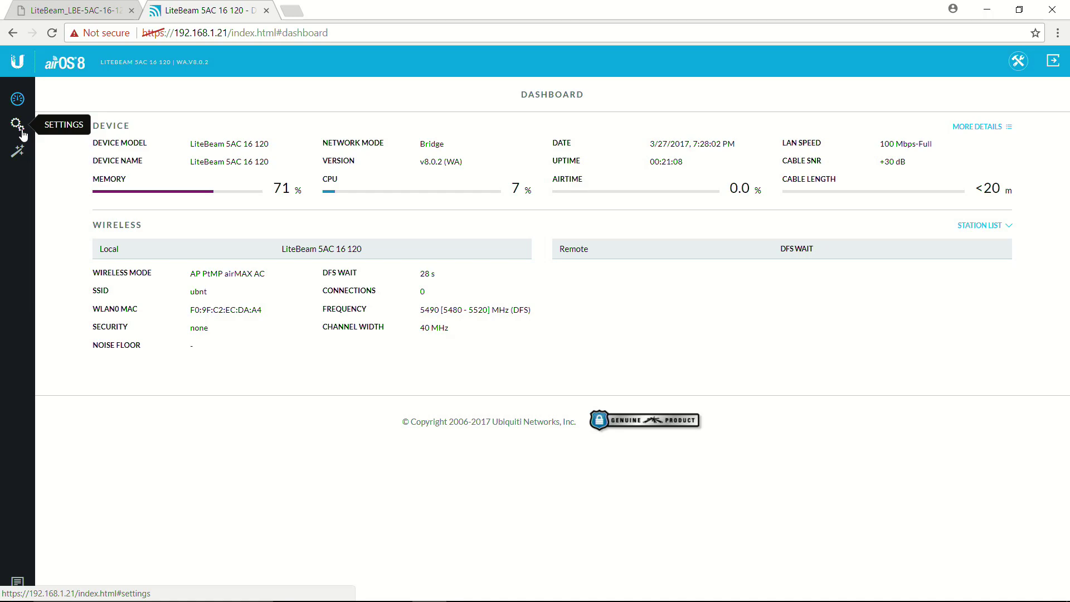
Set Wireless Mode to Station PtP and replace the SSID 'ubnt' with 'vip'
left_click(23, 135)
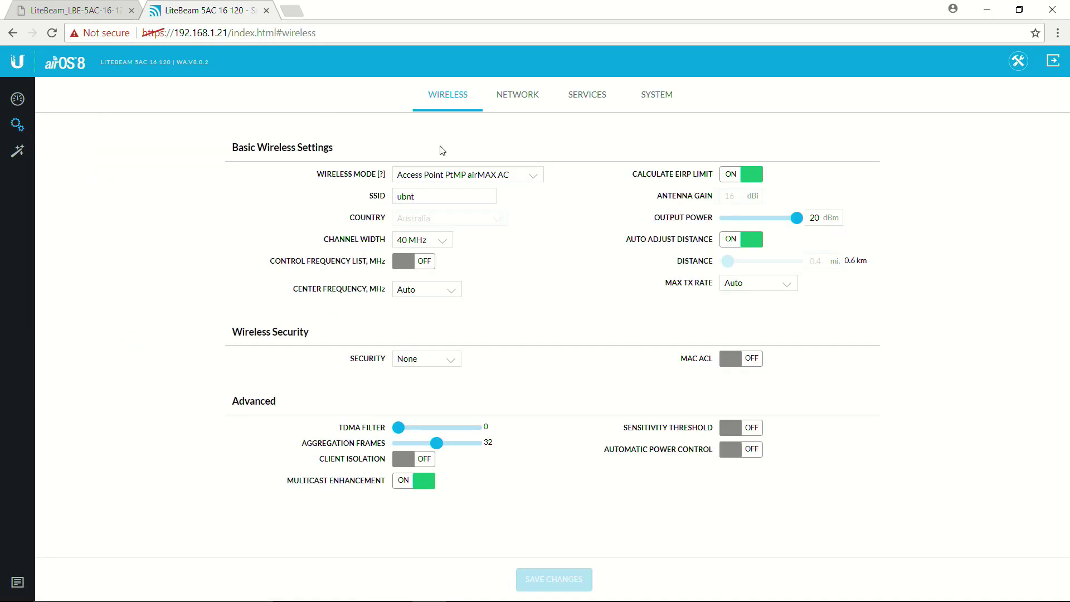
left_click(428, 198)
left_click(525, 178)
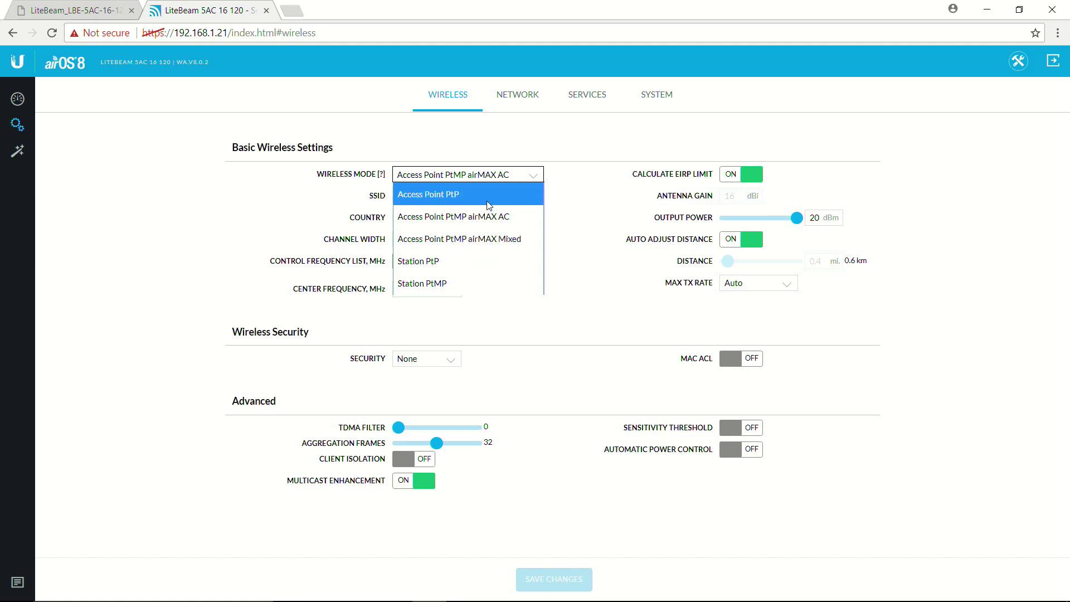
left_click(446, 261)
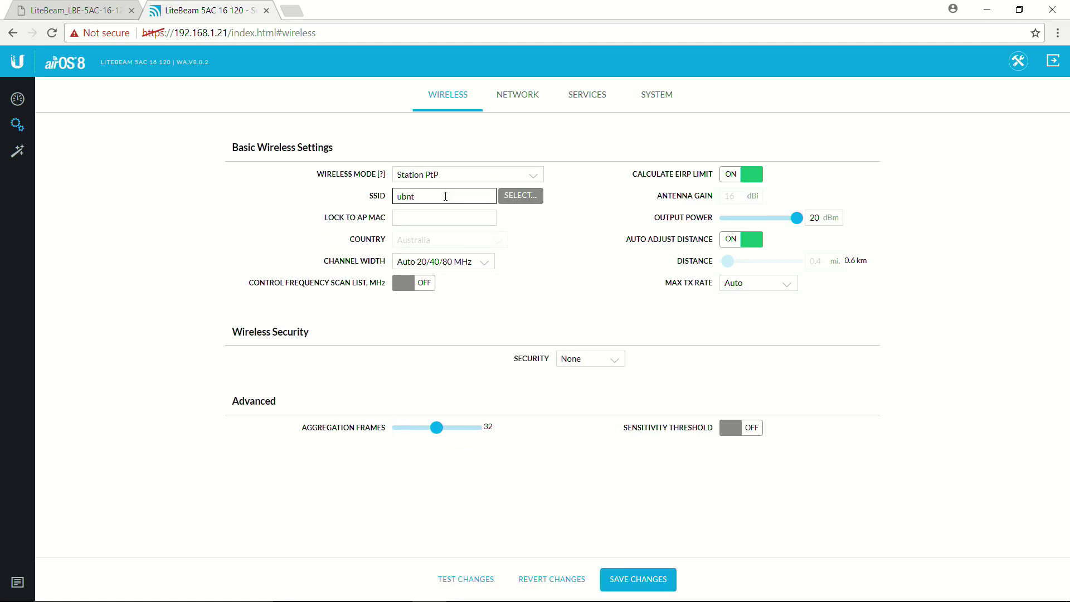
left_click_drag(446, 196, 383, 202)
key("BackSpace")
type("vip")
Run a site survey and select the scanned vip access point as the link target
left_click(520, 198)
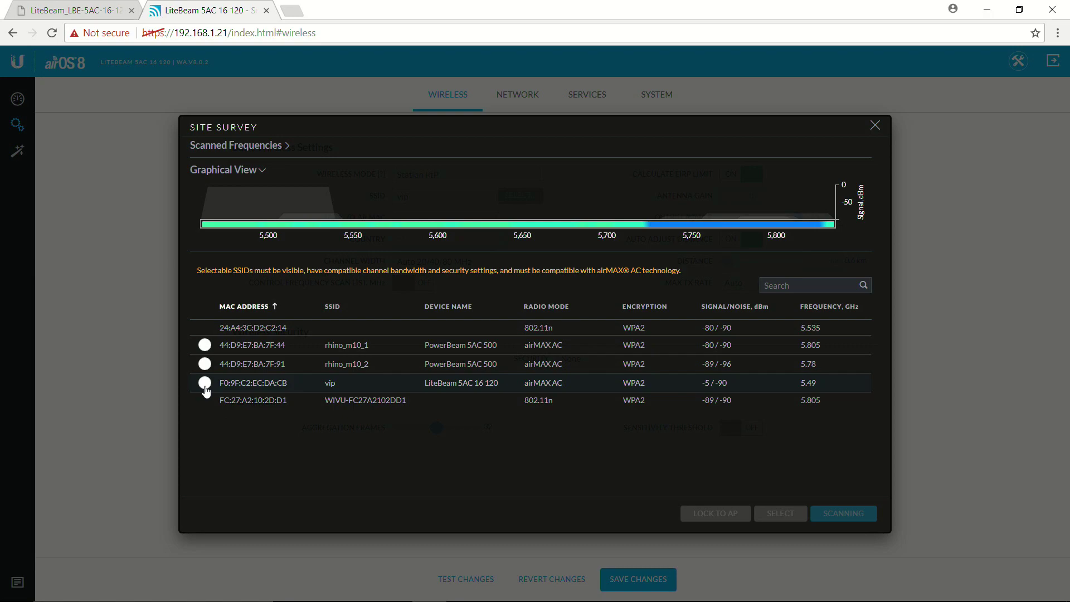
left_click(205, 386)
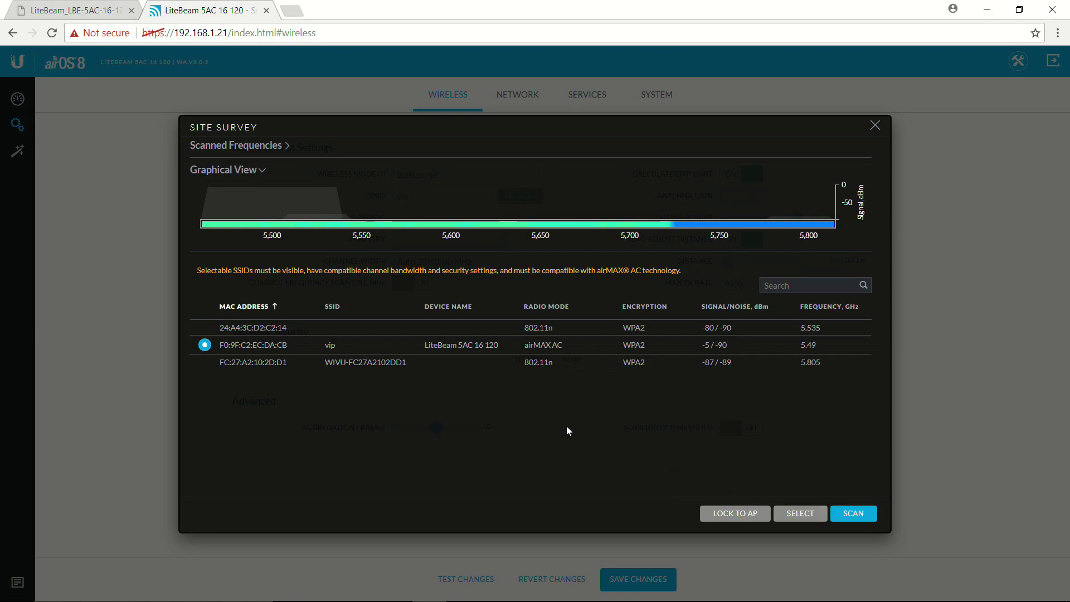
left_click(811, 514)
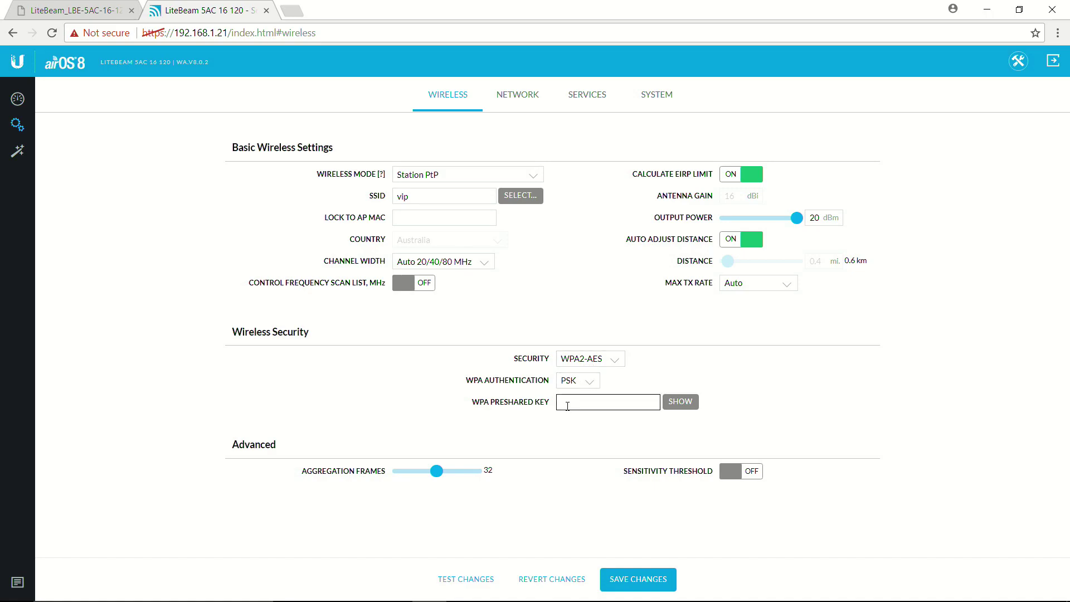
Enter the eight-digit WPA preshared key with the field revealed, and save the wireless settings
left_click(691, 402)
left_click(604, 400)
type("1")
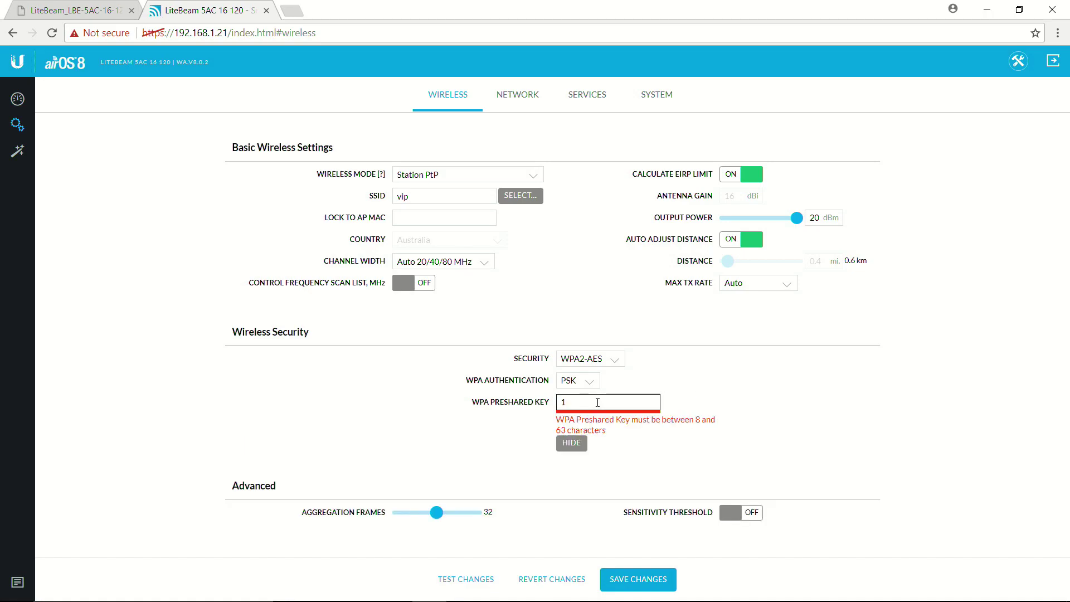
type("2345678")
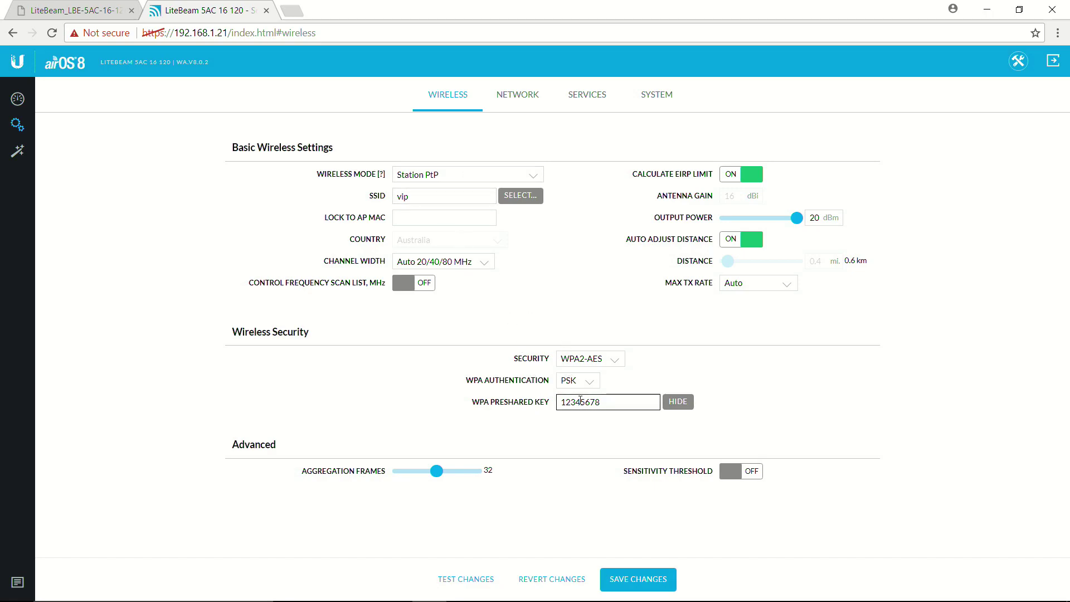
left_click(627, 579)
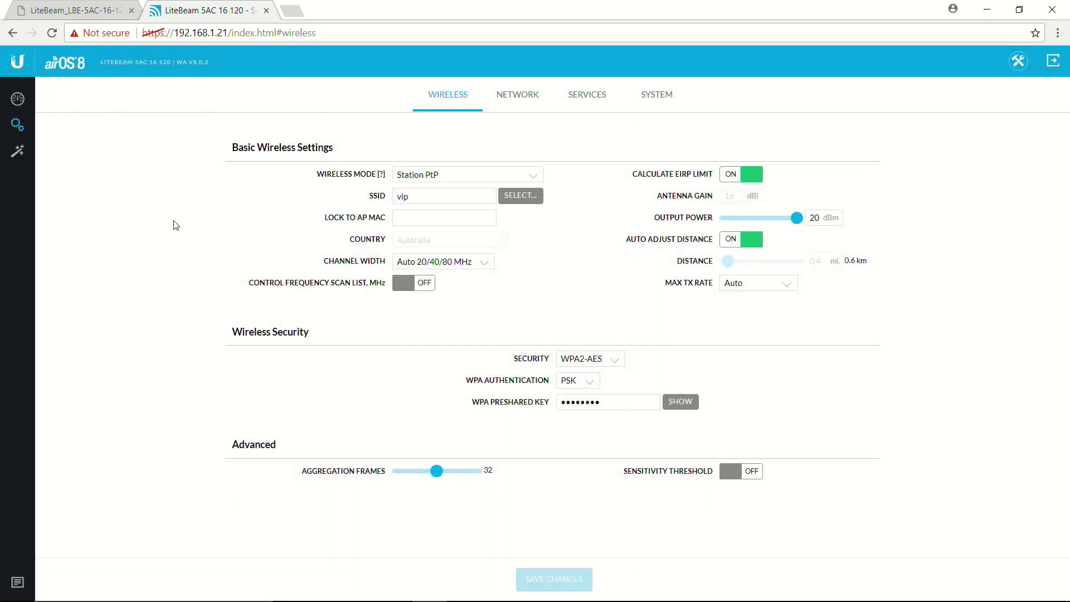
Check the dashboard for the connected Station PtP link to vip with TX 372 / RX 491 Mbps capacity
left_click(18, 100)
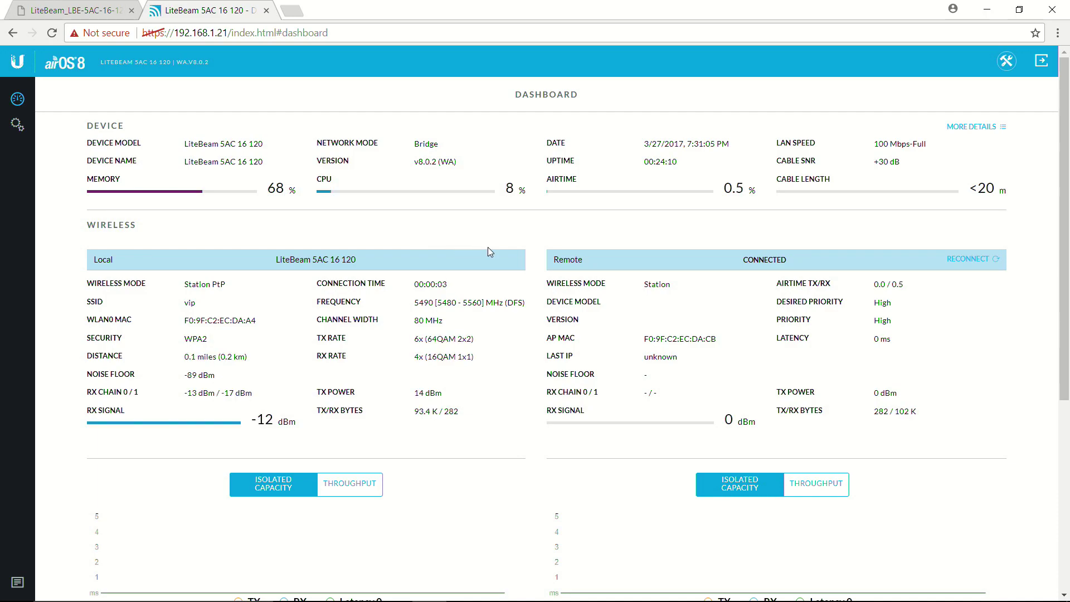
scroll(499, 308, "down", 5)
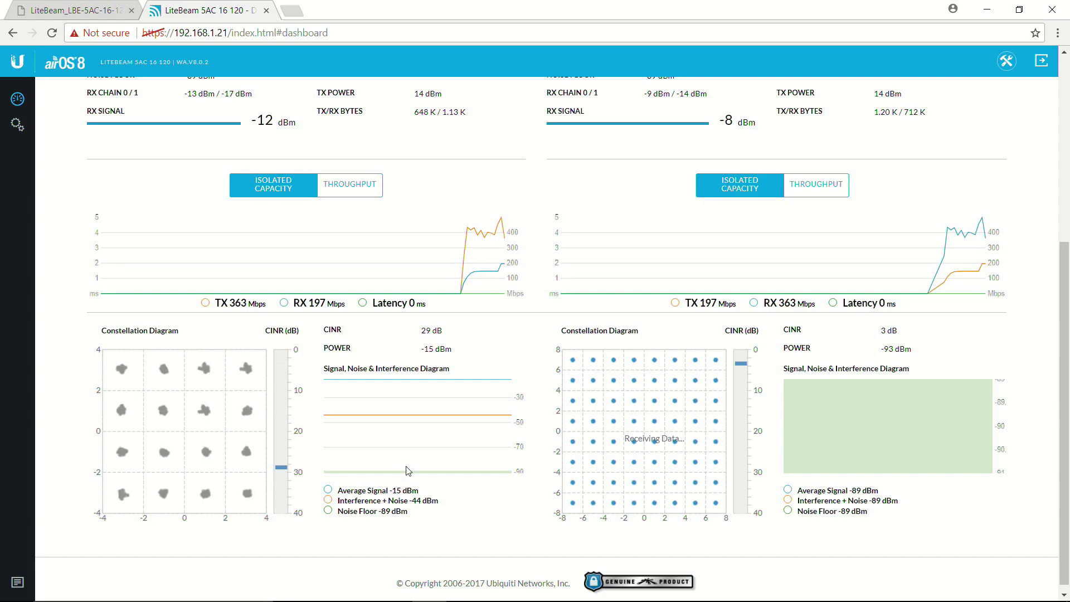
scroll(613, 454, "down", 1)
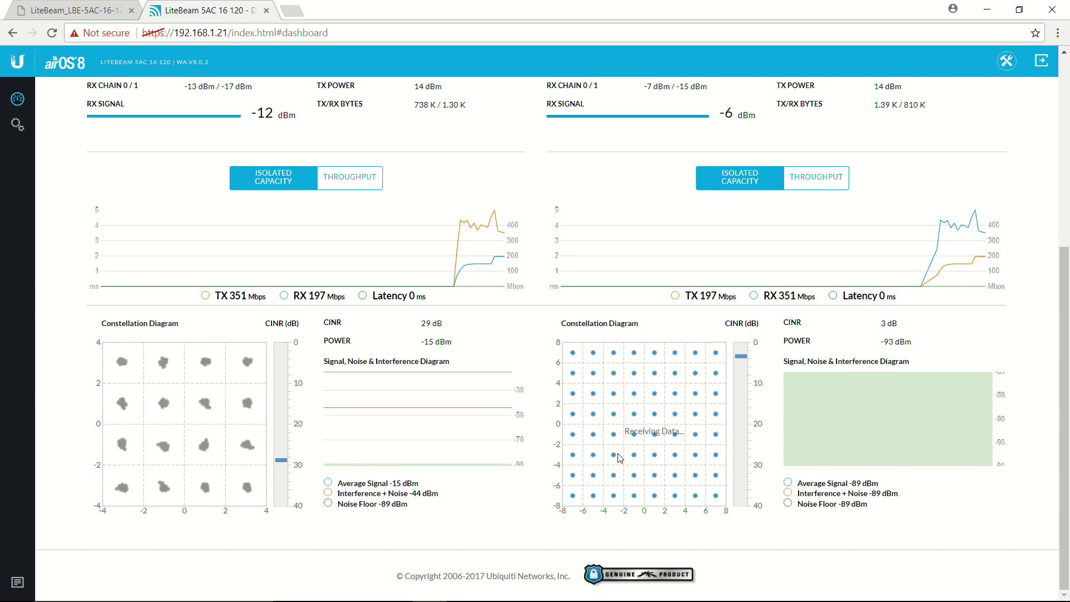
scroll(613, 457, "up", 2)
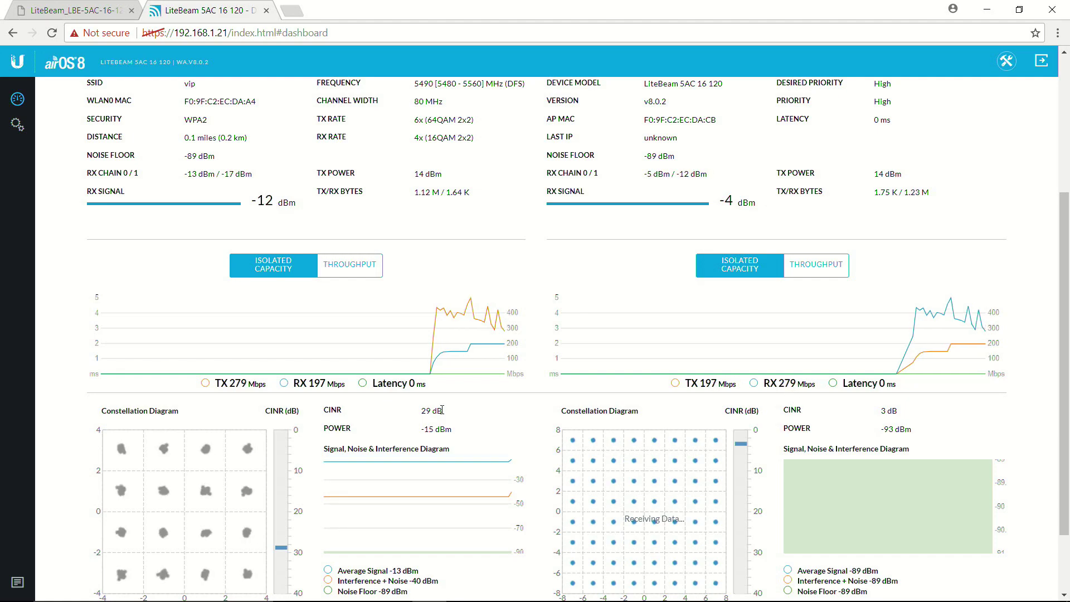
scroll(442, 410, "up", 4)
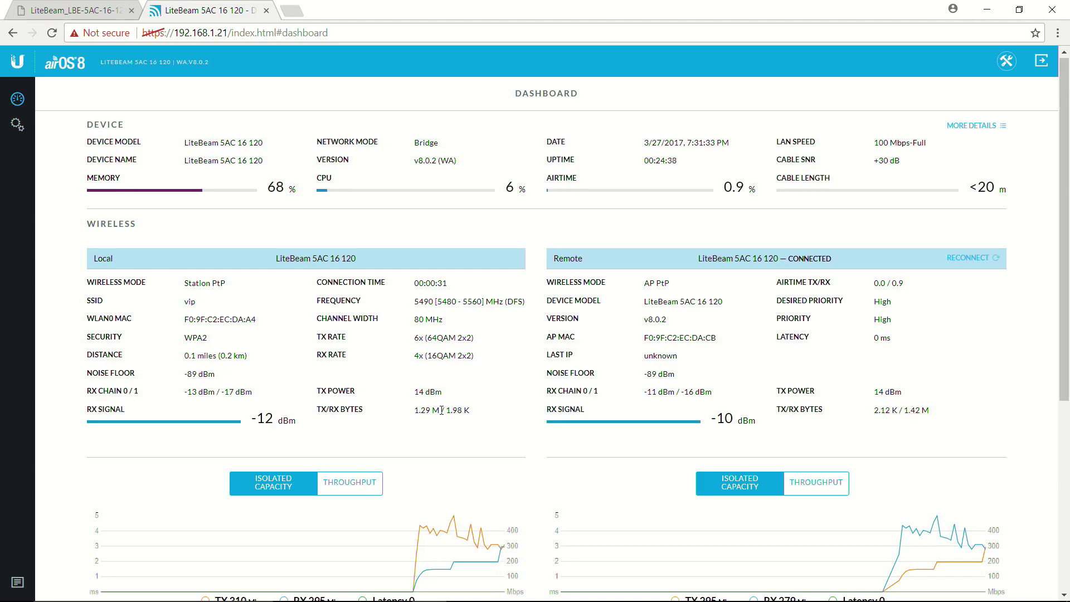
scroll(441, 411, "down", 5)
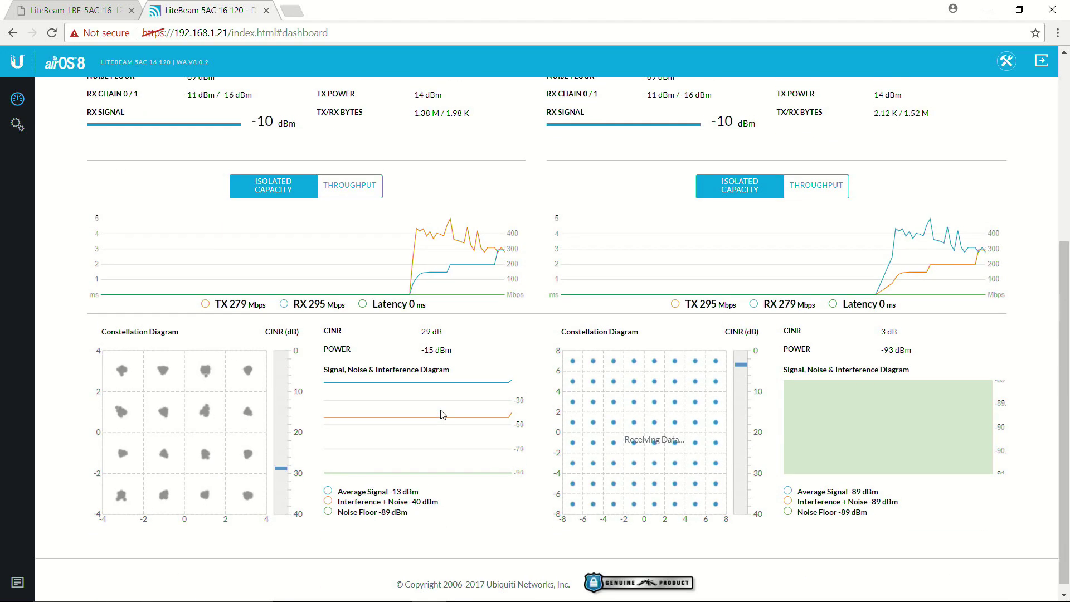
scroll(442, 414, "up", 5)
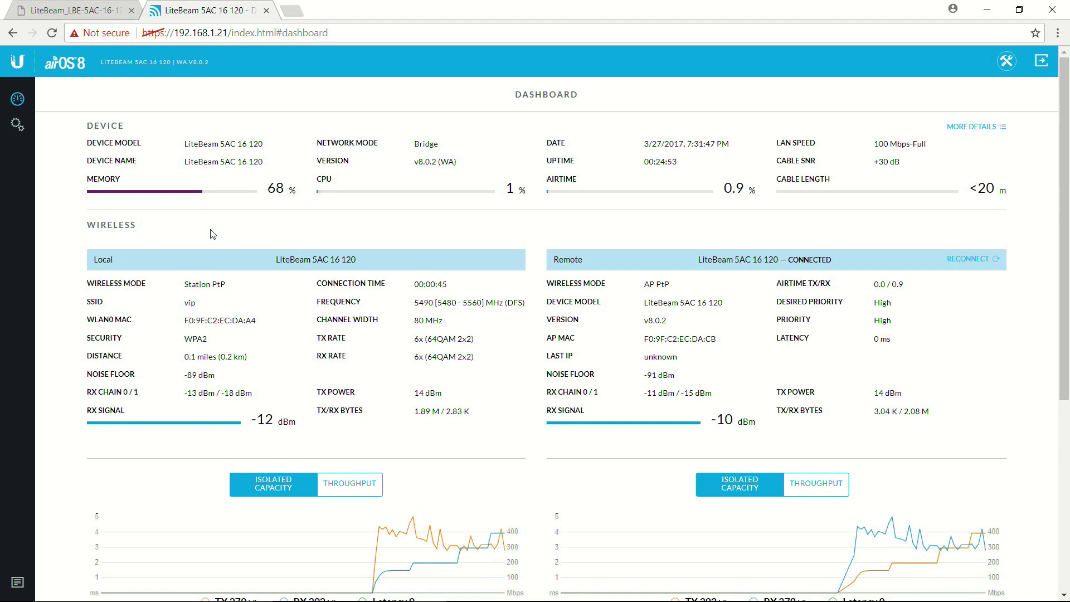
scroll(212, 234, "down", 1)
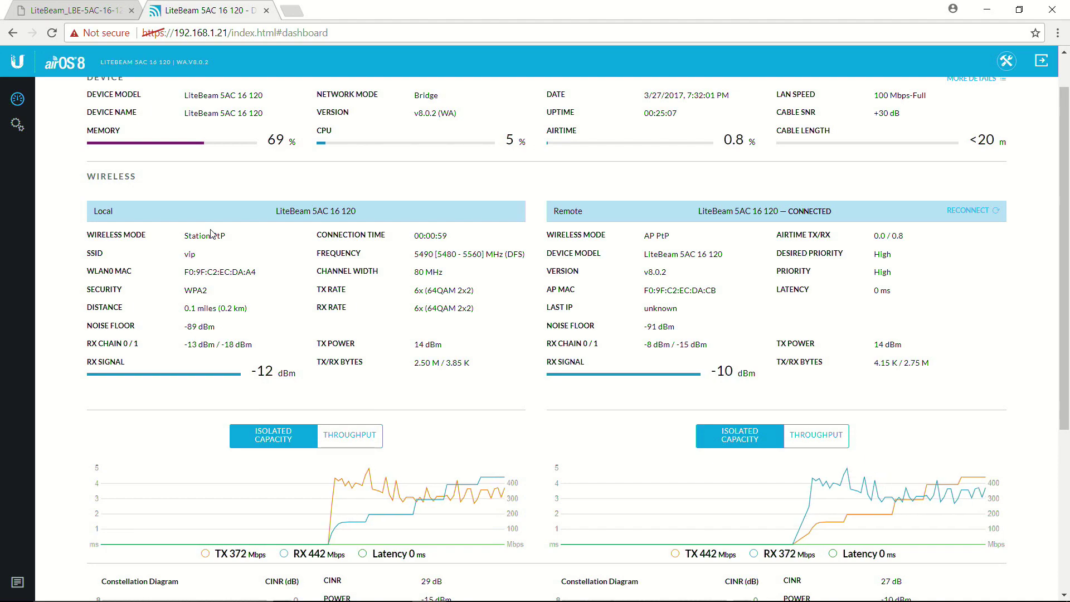
scroll(212, 234, "down", 5)
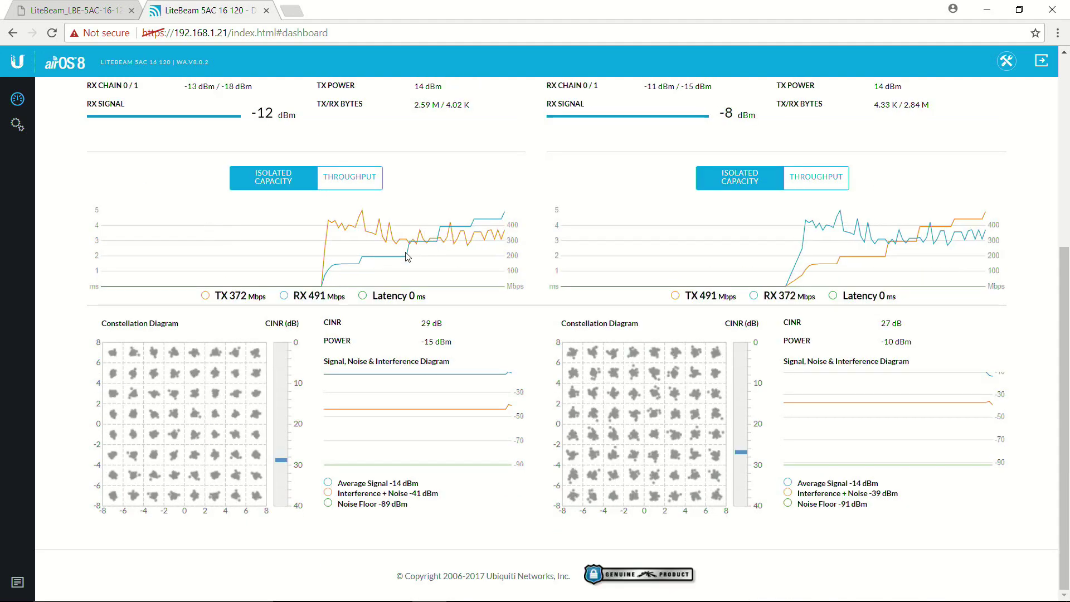
scroll(145, 234, "up", 5)
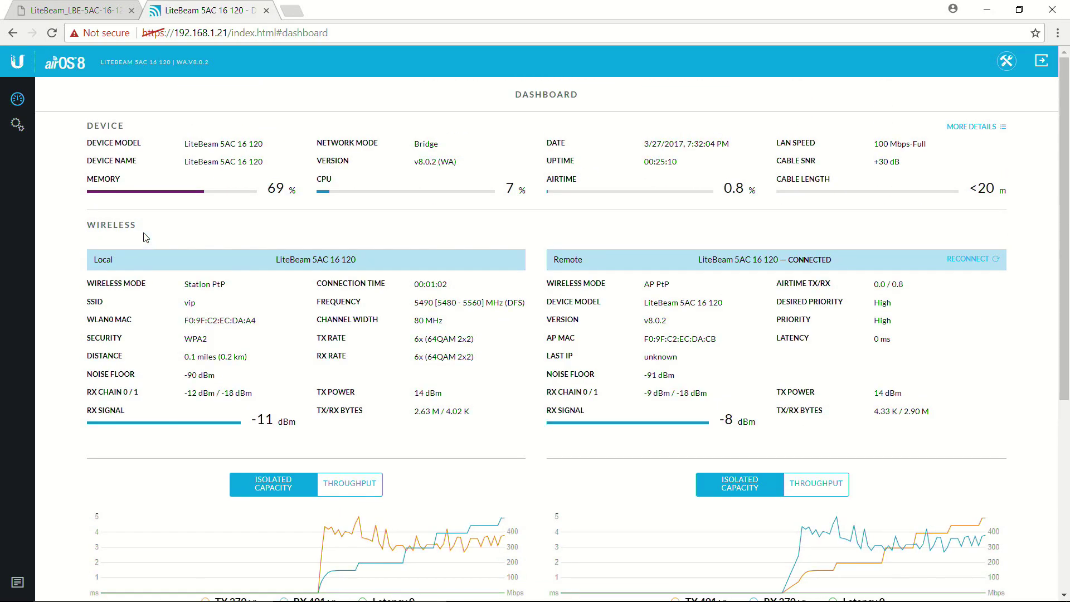